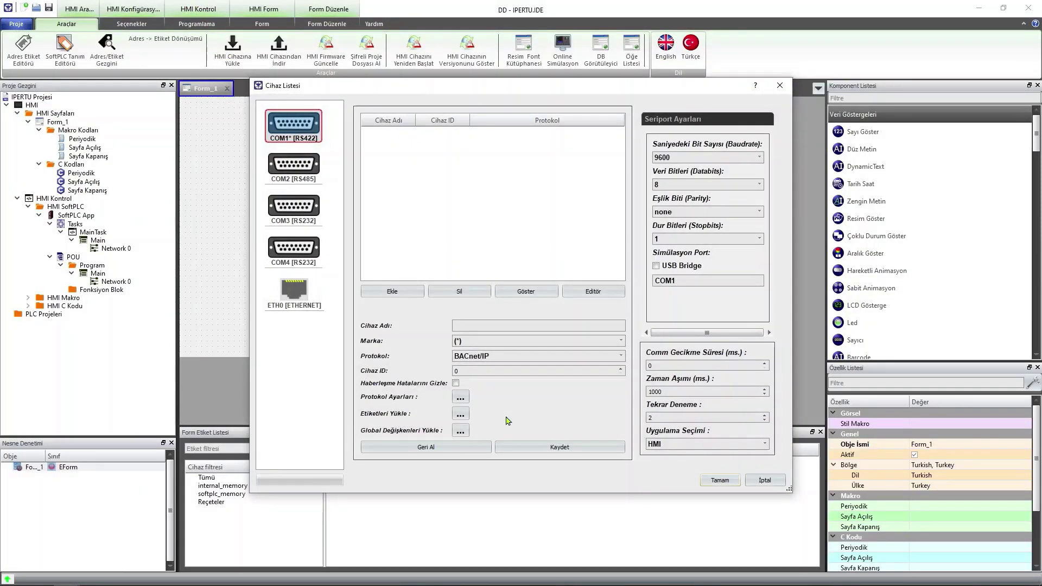
{"action": "left_click", "coordinate": [302, 175]}
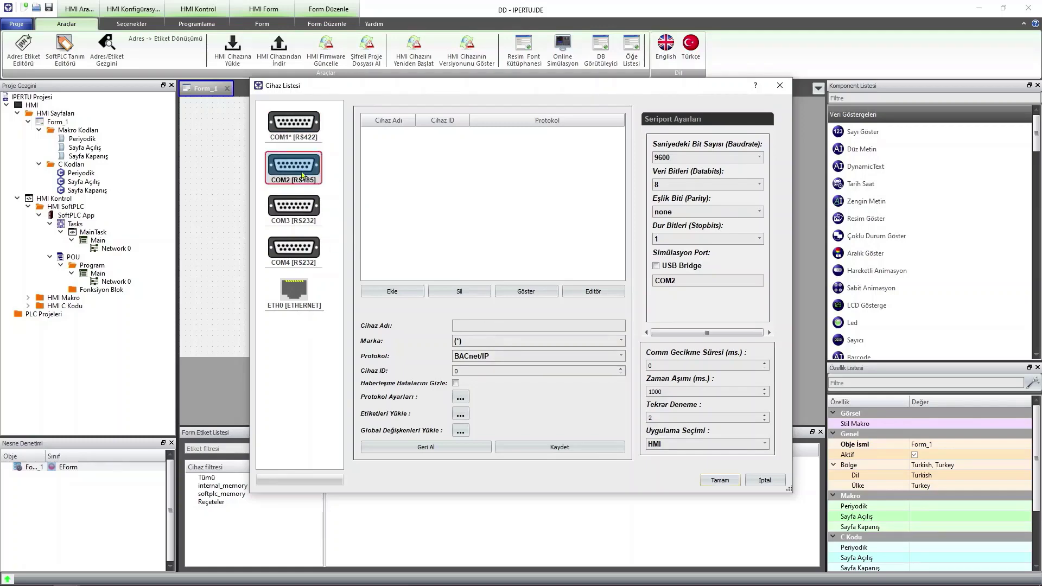
{"action": "left_click", "coordinate": [301, 223]}
{"action": "left_click", "coordinate": [302, 176]}
{"action": "left_click", "coordinate": [765, 480]}
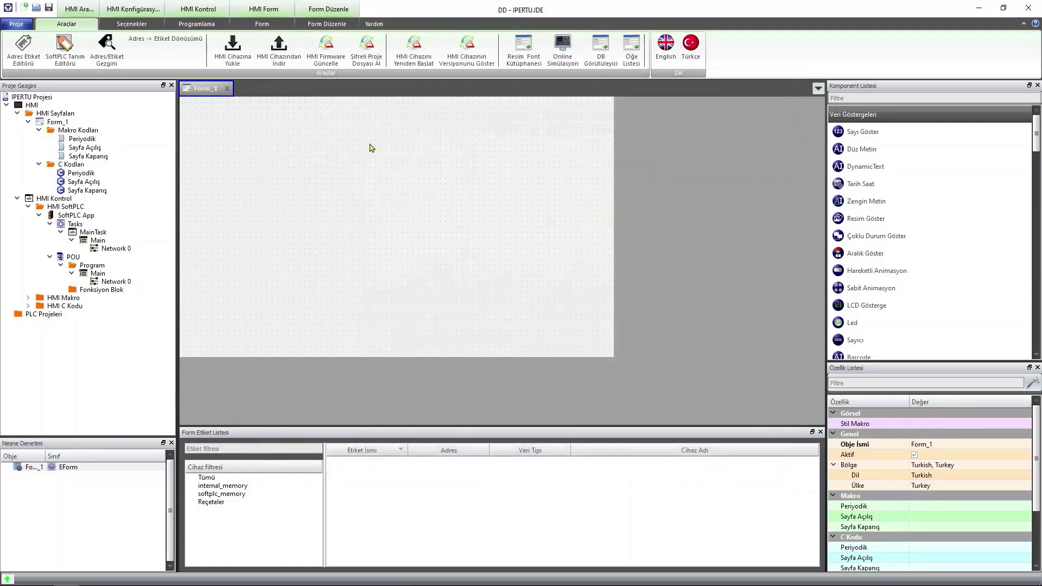
Open the HMI communication settings, go through the available ports and select COM2 [RS485].
{"action": "left_click", "coordinate": [131, 24]}
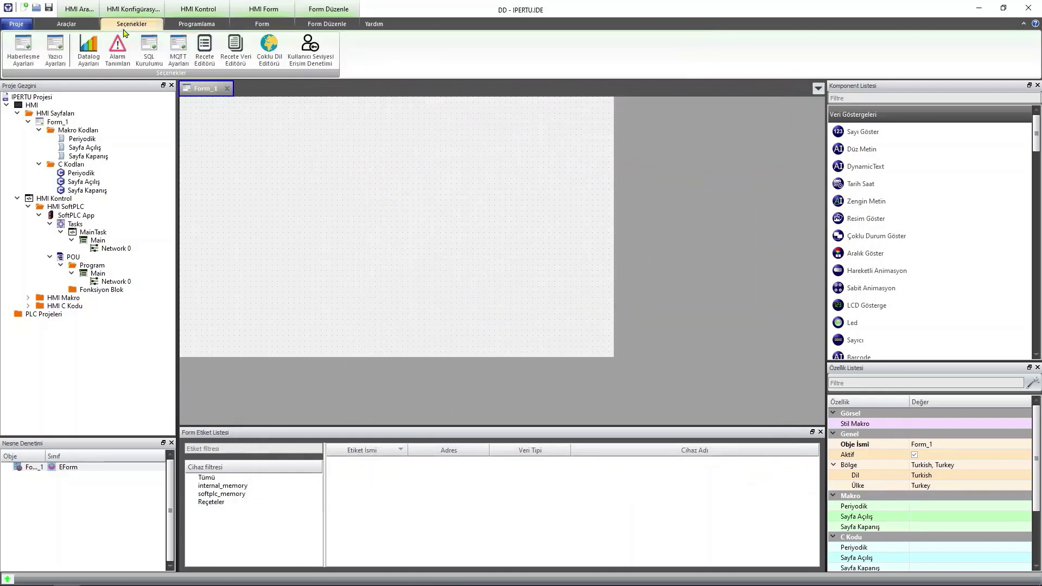
{"action": "left_click", "coordinate": [24, 60]}
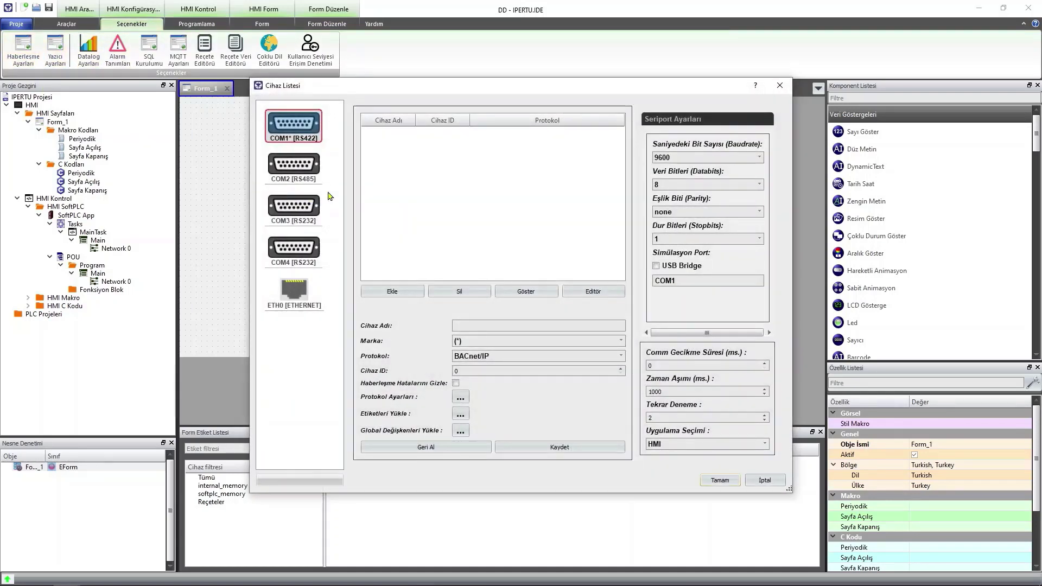
{"action": "left_click", "coordinate": [307, 173]}
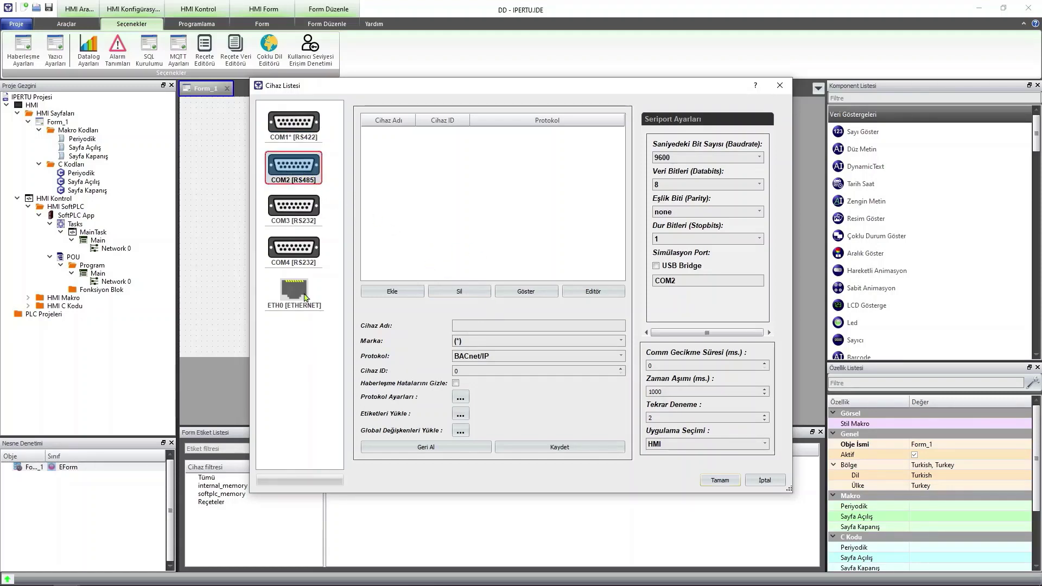
{"action": "left_click", "coordinate": [304, 297]}
{"action": "left_click", "coordinate": [304, 248]}
{"action": "left_click", "coordinate": [304, 214]}
{"action": "left_click", "coordinate": [304, 170]}
{"action": "left_click", "coordinate": [304, 127]}
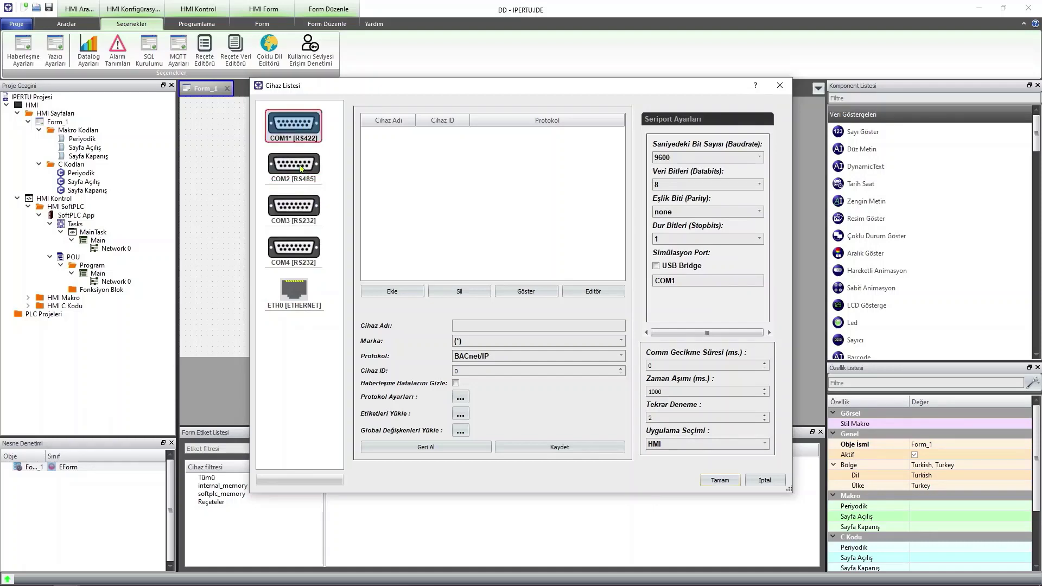
{"action": "left_click", "coordinate": [302, 168]}
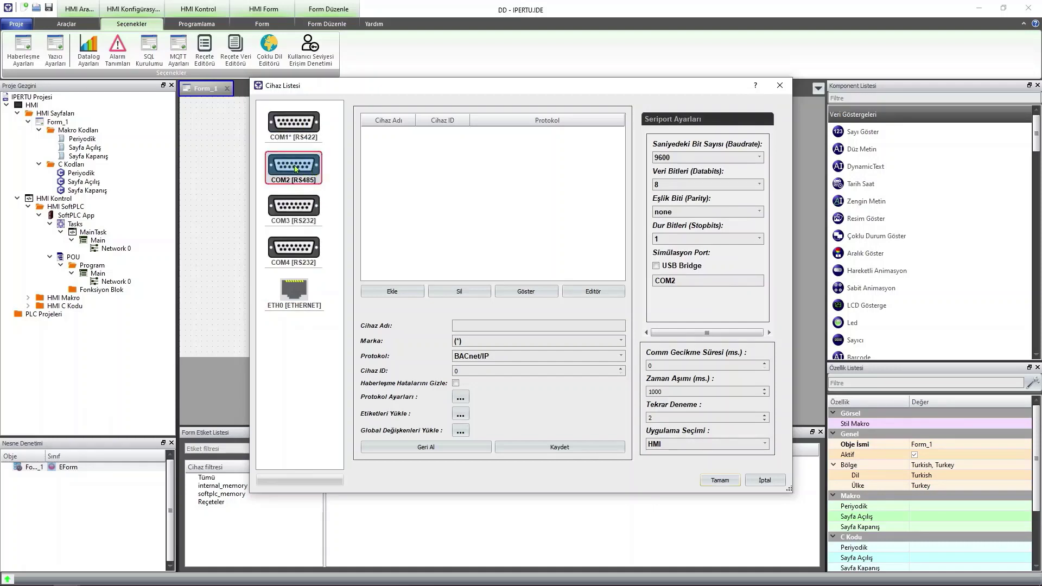
Add a device named TR1 with brand Modbus and protocol Modbus RTU to COM2, and confirm the device list.
{"action": "left_click", "coordinate": [475, 326]}
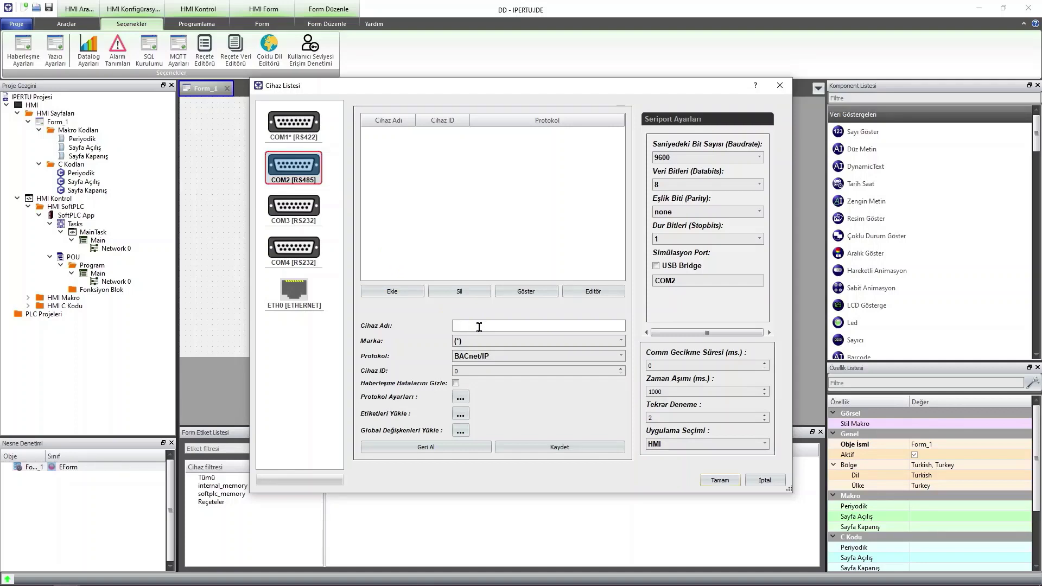
{"action": "type", "text": "TR1"}
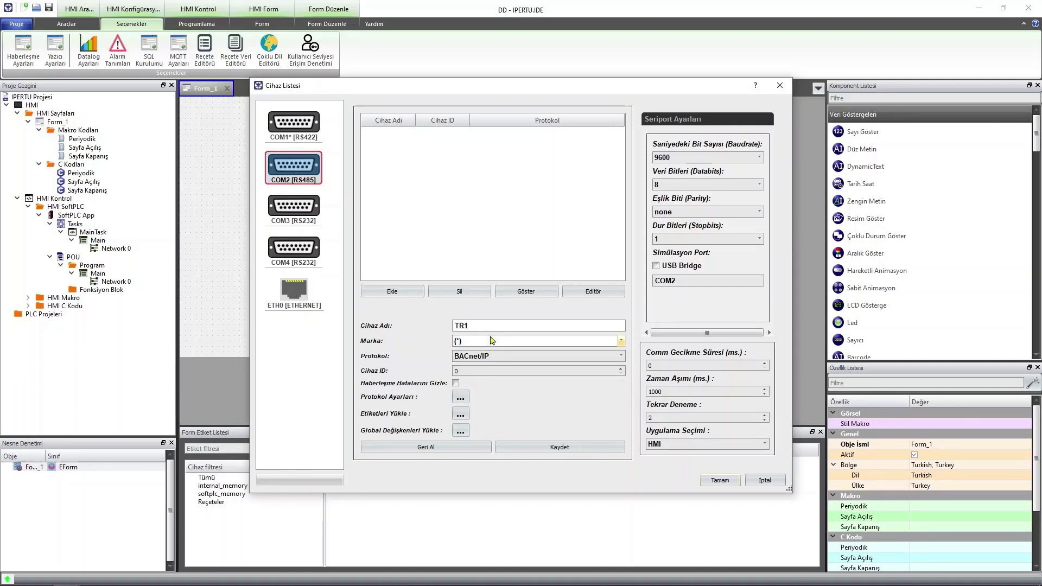
{"action": "left_click", "coordinate": [491, 341]}
{"action": "left_click", "coordinate": [510, 398]}
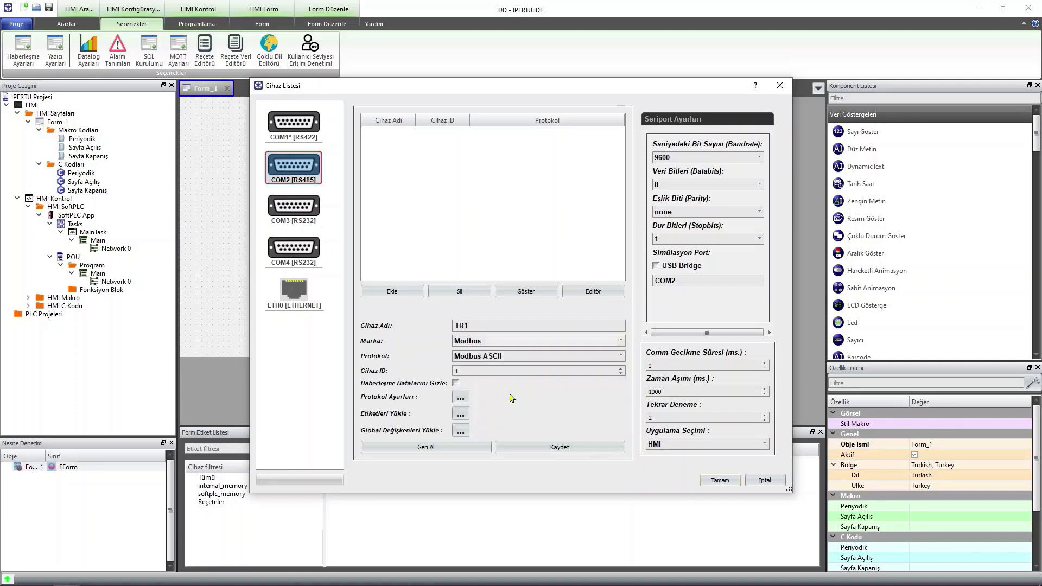
{"action": "left_click", "coordinate": [526, 356]}
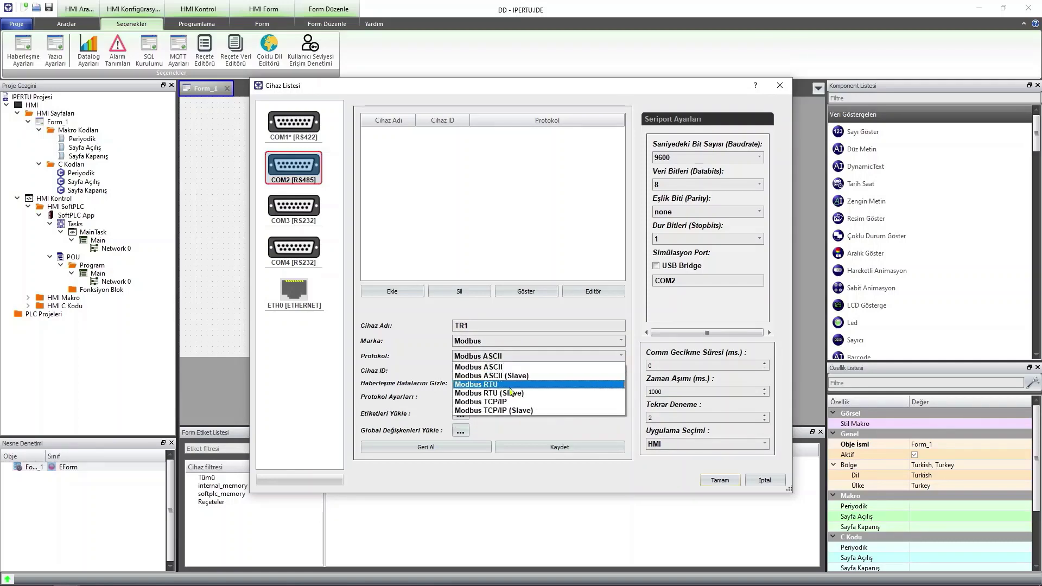
{"action": "left_click", "coordinate": [510, 387]}
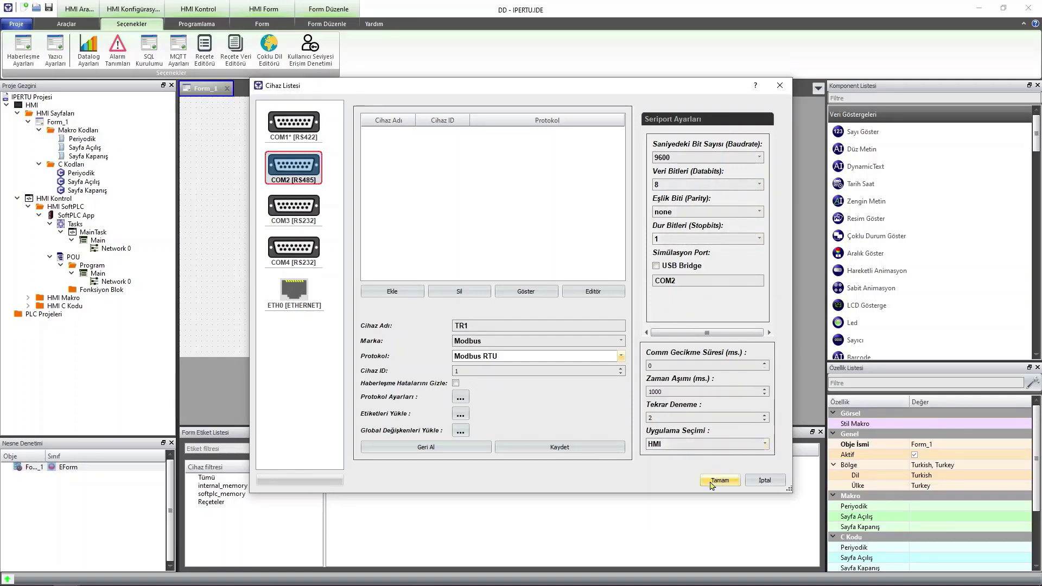
{"action": "left_click", "coordinate": [407, 294]}
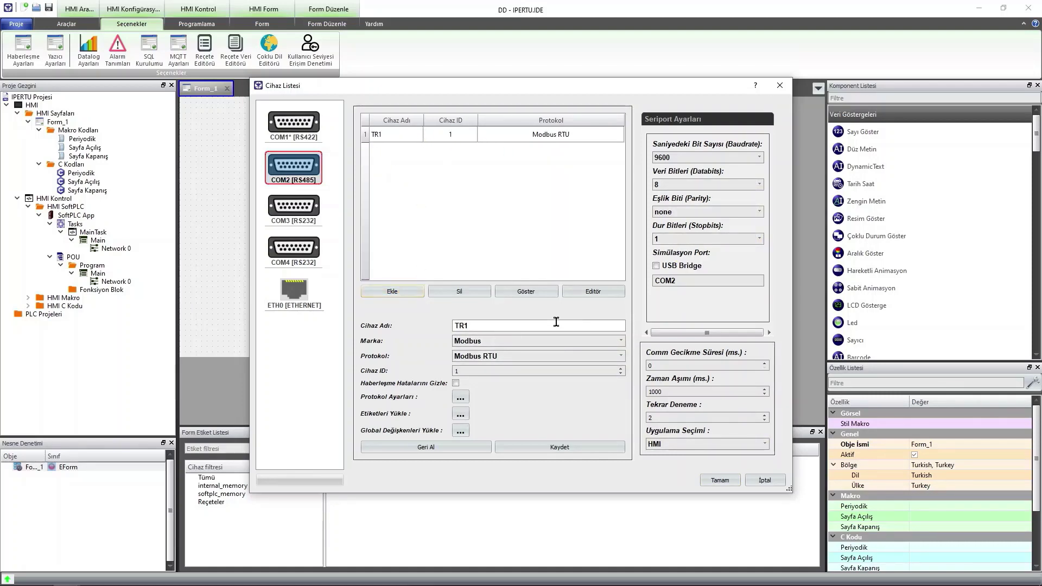
{"action": "left_click", "coordinate": [722, 482]}
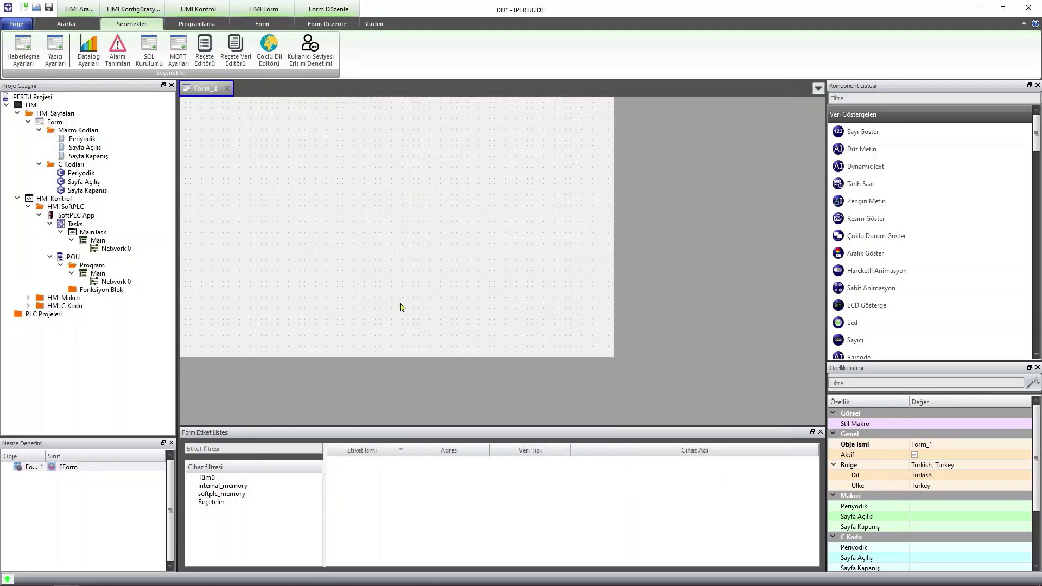
Open the address tag editor and define a tag named saniye on device TR1.
{"action": "left_click", "coordinate": [76, 26]}
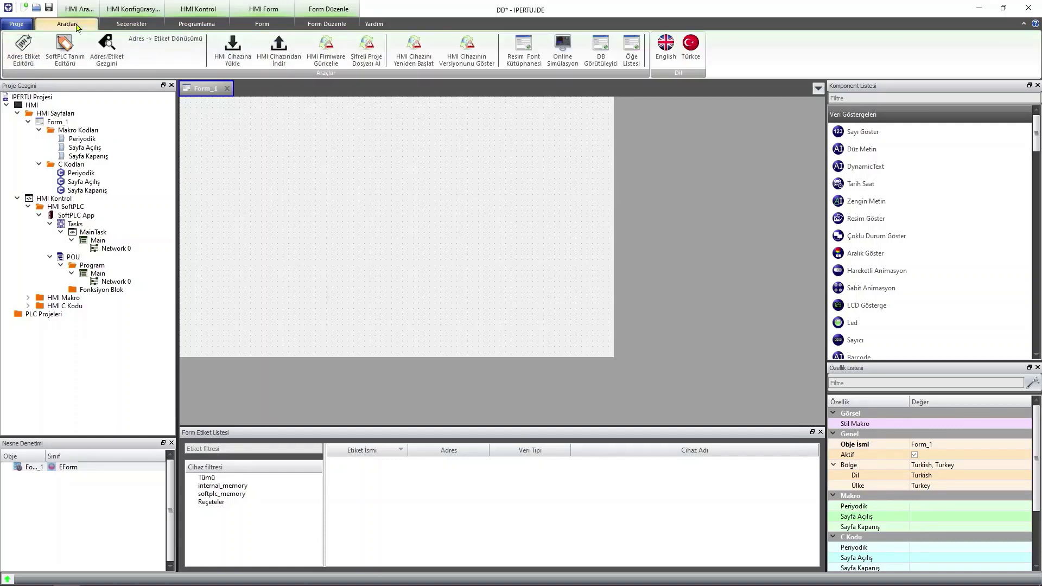
{"action": "left_click", "coordinate": [30, 58]}
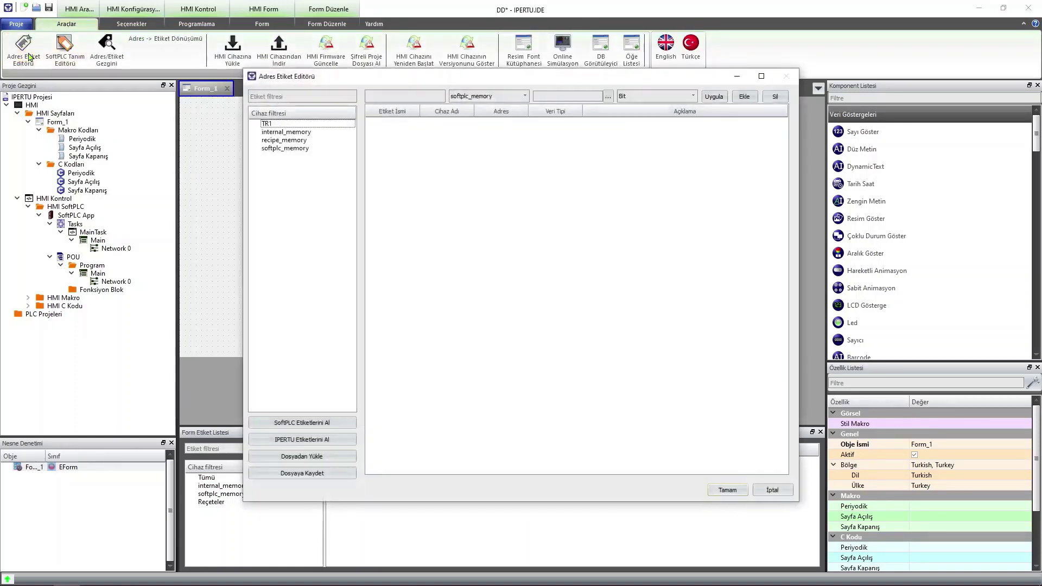
{"action": "left_click", "coordinate": [430, 97]}
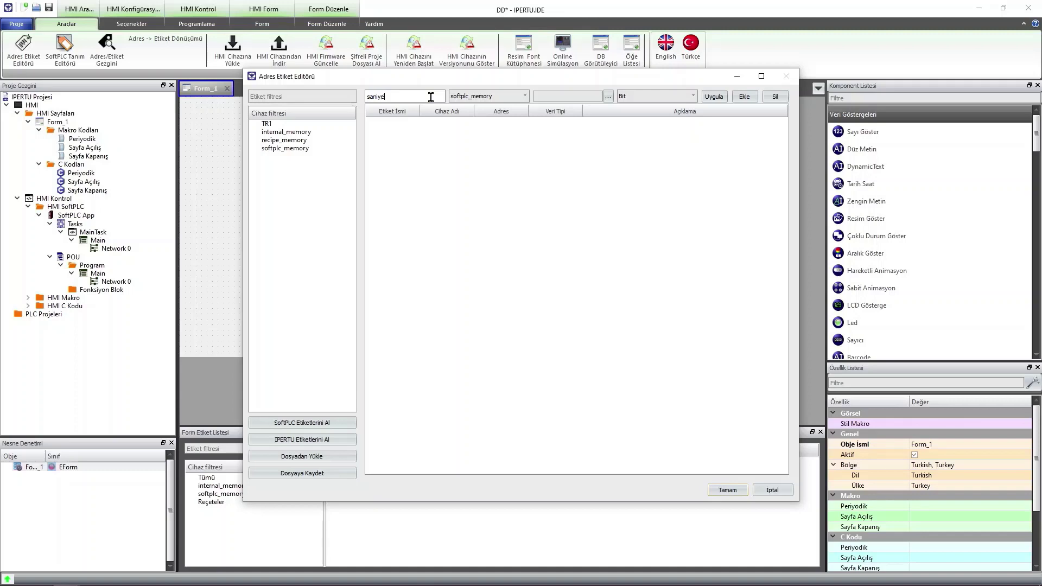
{"action": "left_click", "coordinate": [492, 96]}
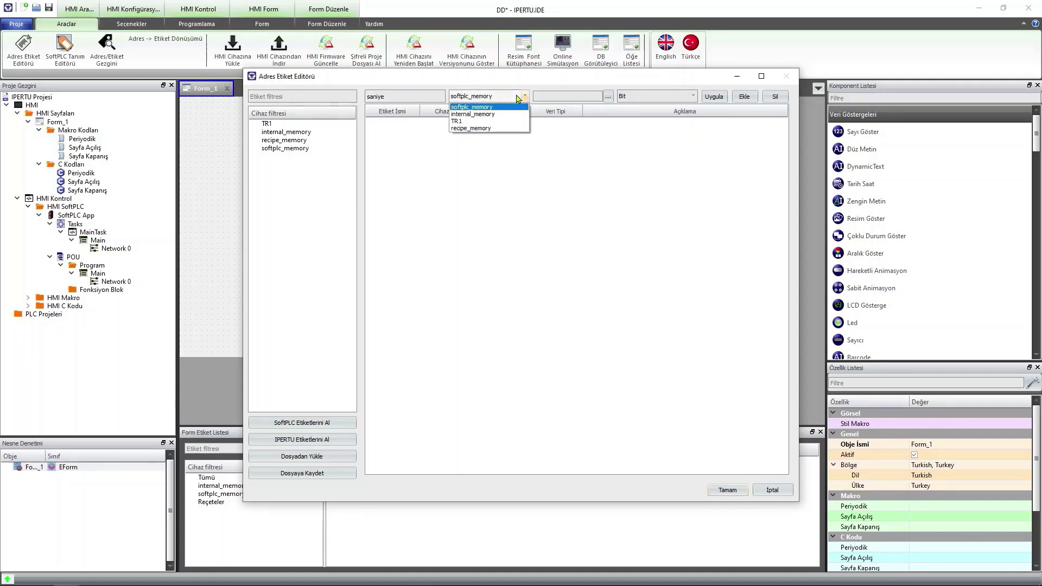
{"action": "left_click", "coordinate": [500, 126]}
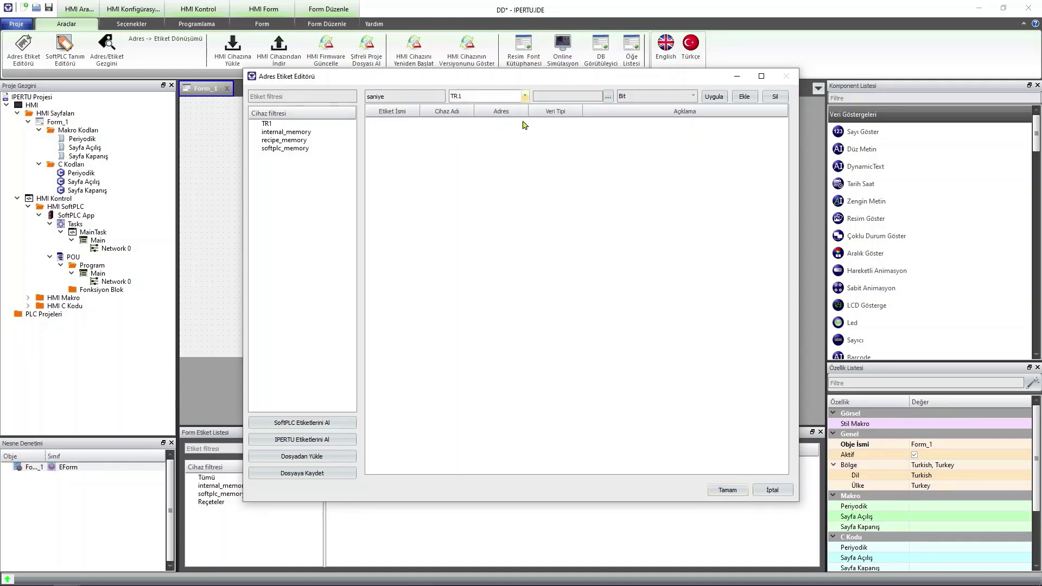
Open the address selection for the saniye tag and choose device TR1 with device type Holding Registers.
{"action": "left_click", "coordinate": [608, 96]}
{"action": "left_click", "coordinate": [597, 151]}
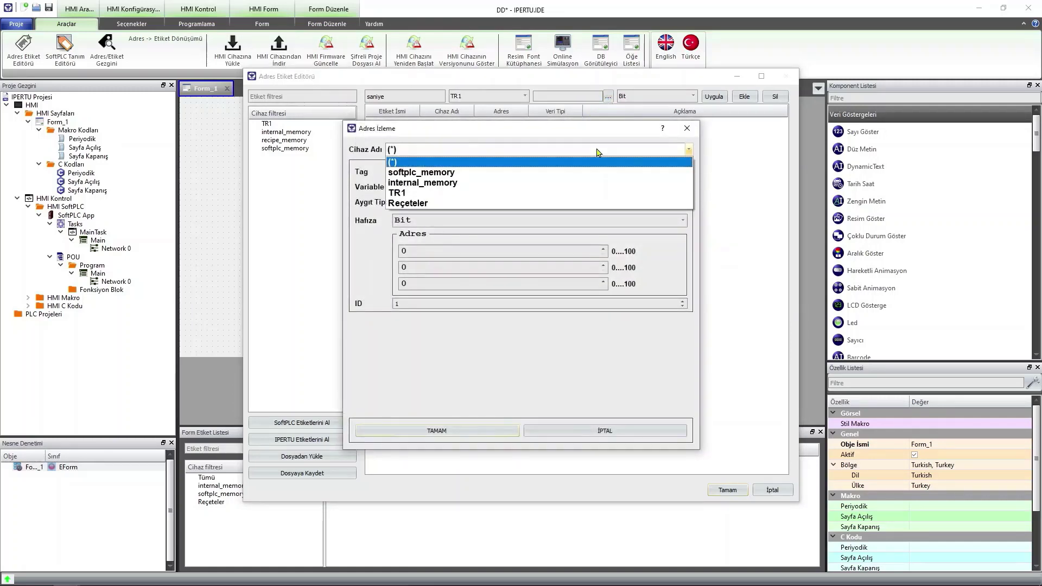
{"action": "left_click", "coordinate": [543, 194]}
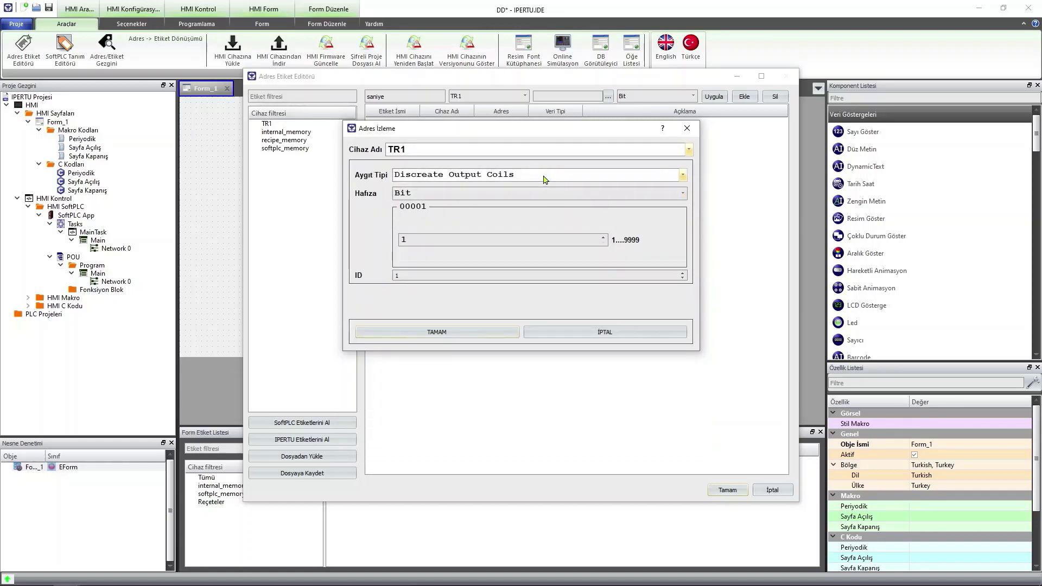
{"action": "left_click", "coordinate": [545, 179]}
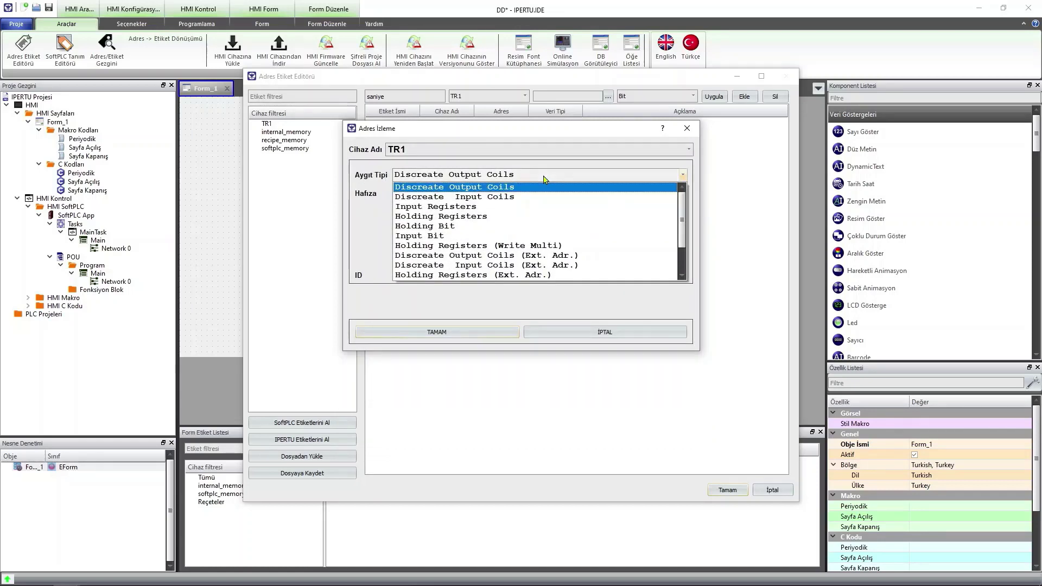
{"action": "left_click", "coordinate": [518, 217]}
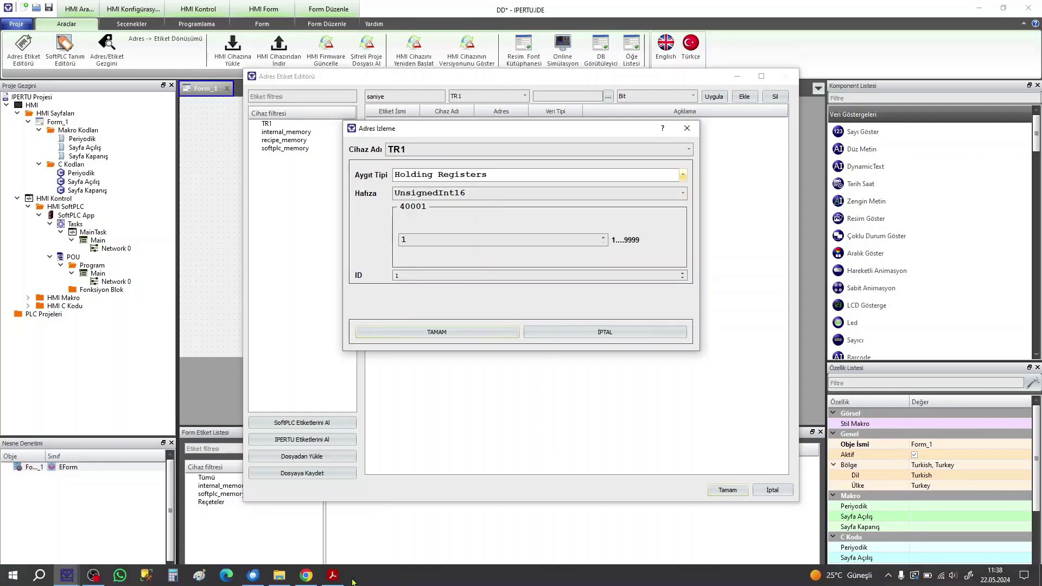
Look up the Second register in the Acrobat PDF manual, and set the tag's holding register address to 54 in IPERTU.IDE.
{"action": "left_click", "coordinate": [333, 575]}
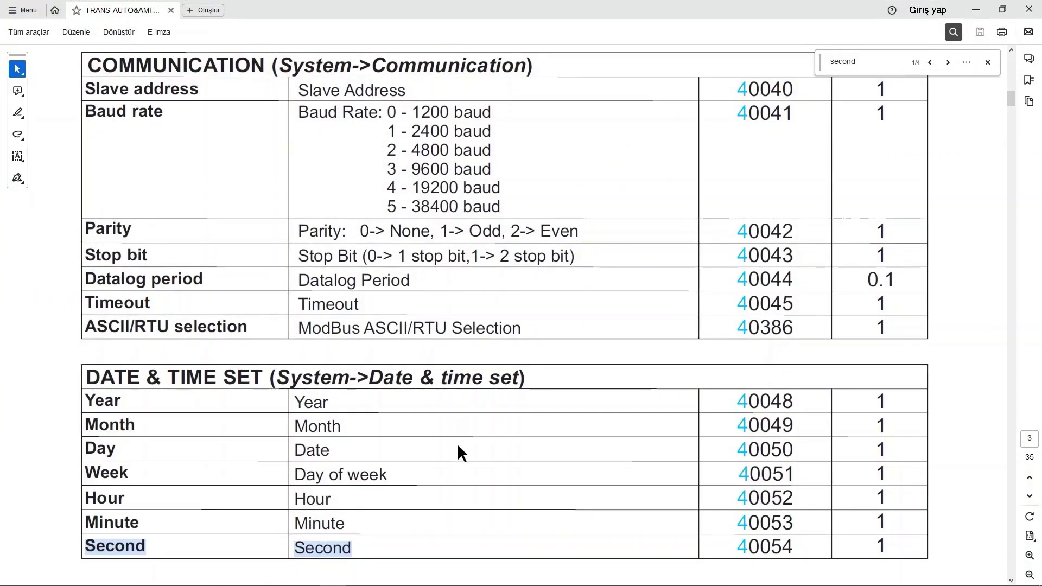
{"action": "mouse_move", "coordinate": [332, 581]}
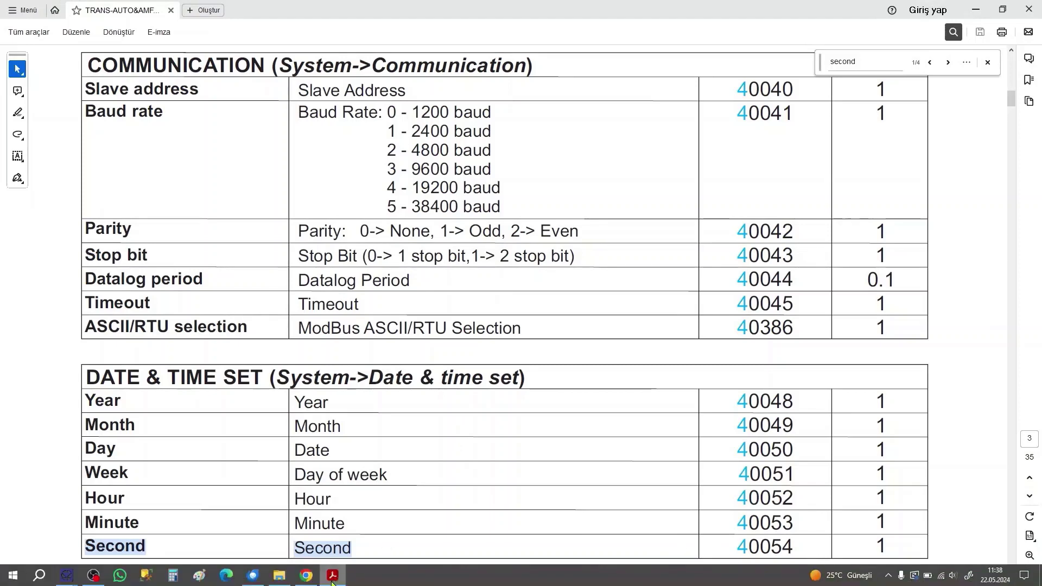
{"action": "mouse_move", "coordinate": [80, 567]}
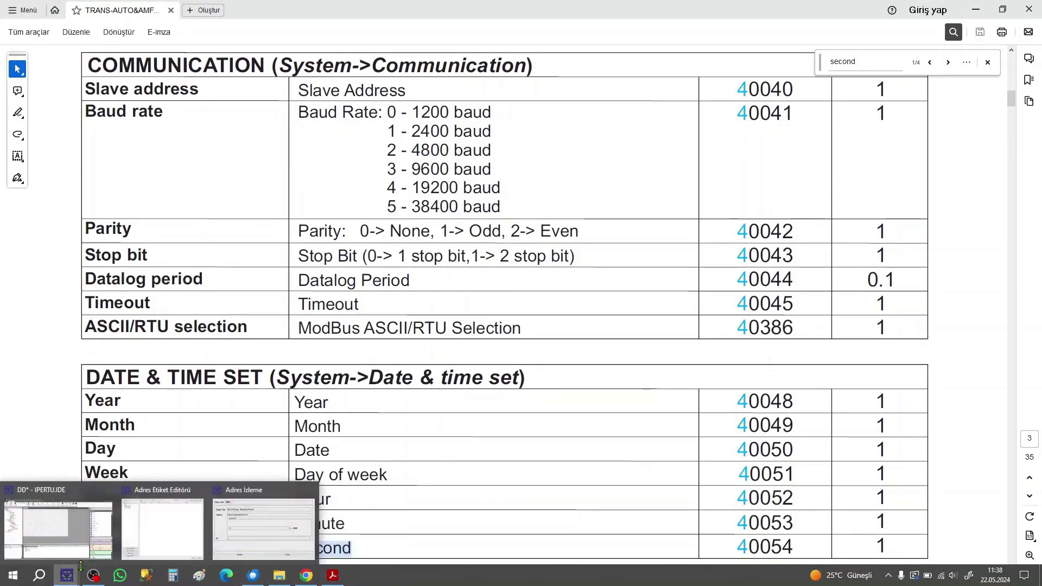
{"action": "left_click", "coordinate": [263, 527]}
{"action": "left_click_drag", "start_coordinate": [515, 239], "coordinate": [390, 233]}
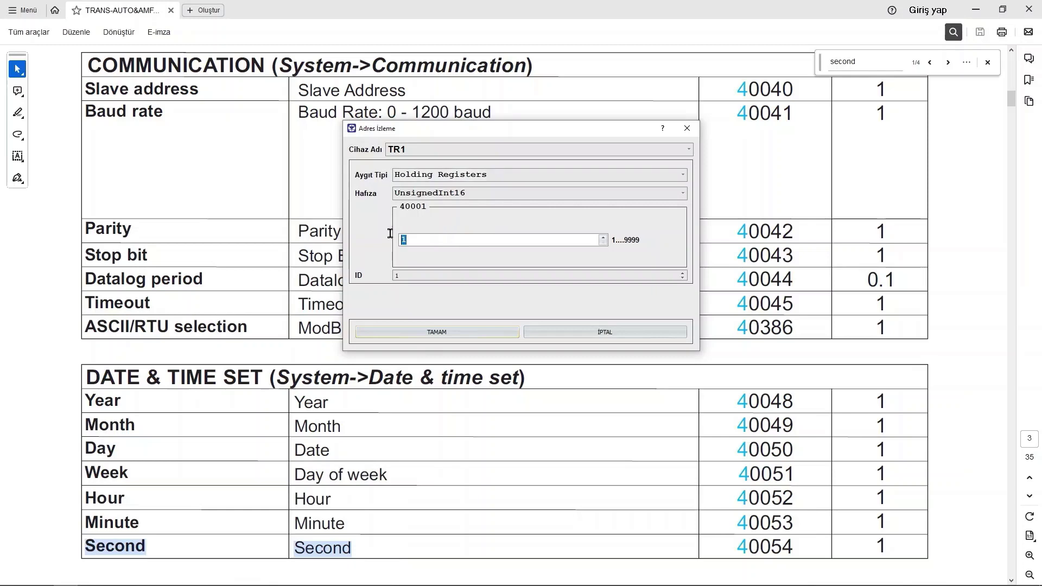
{"action": "type", "text": "4"}
{"action": "key", "text": "BackSpace"}
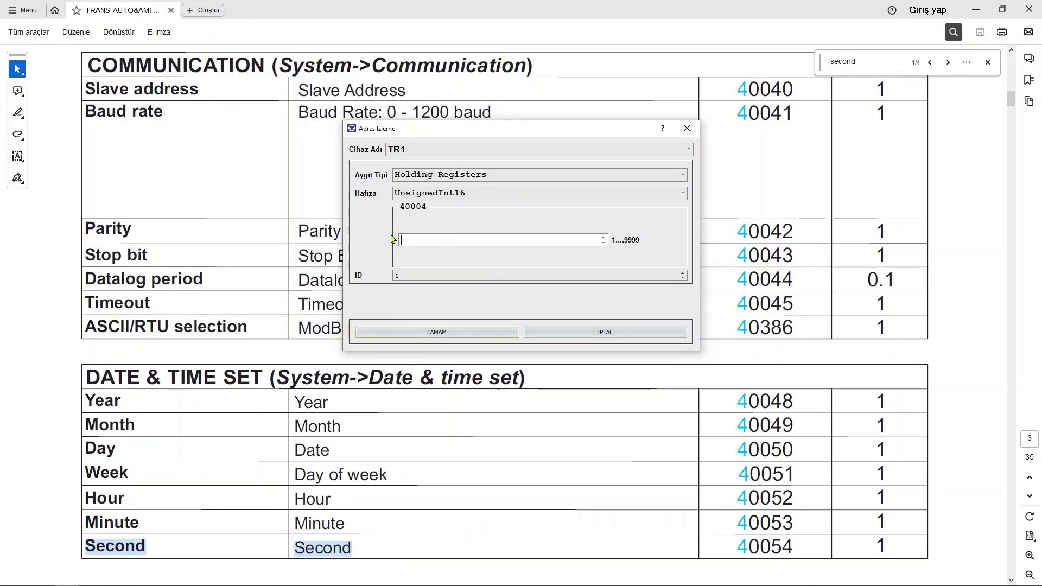
{"action": "type", "text": "54"}
{"action": "left_click", "coordinate": [465, 342]}
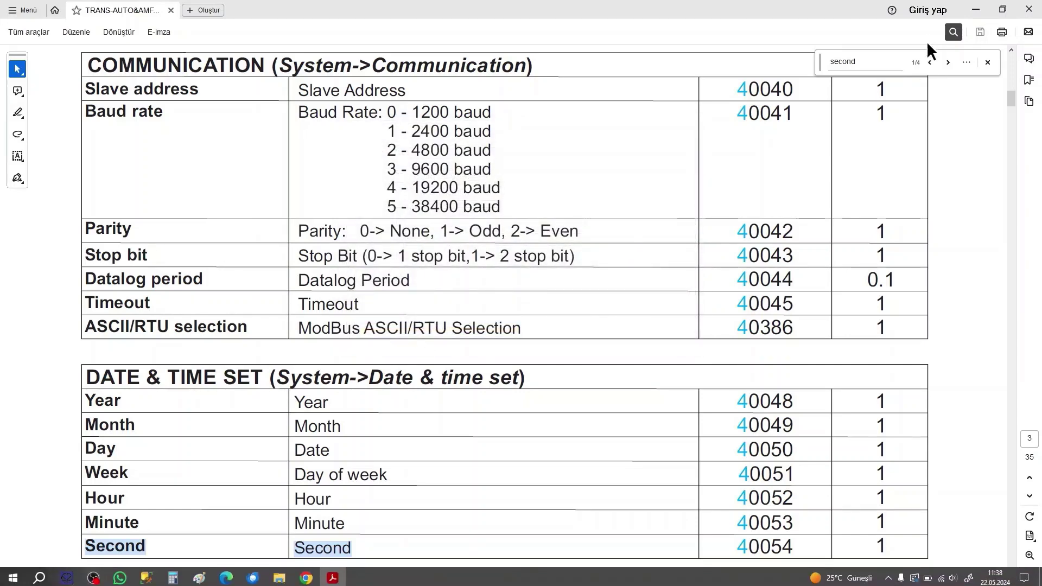
{"action": "left_click", "coordinate": [975, 9]}
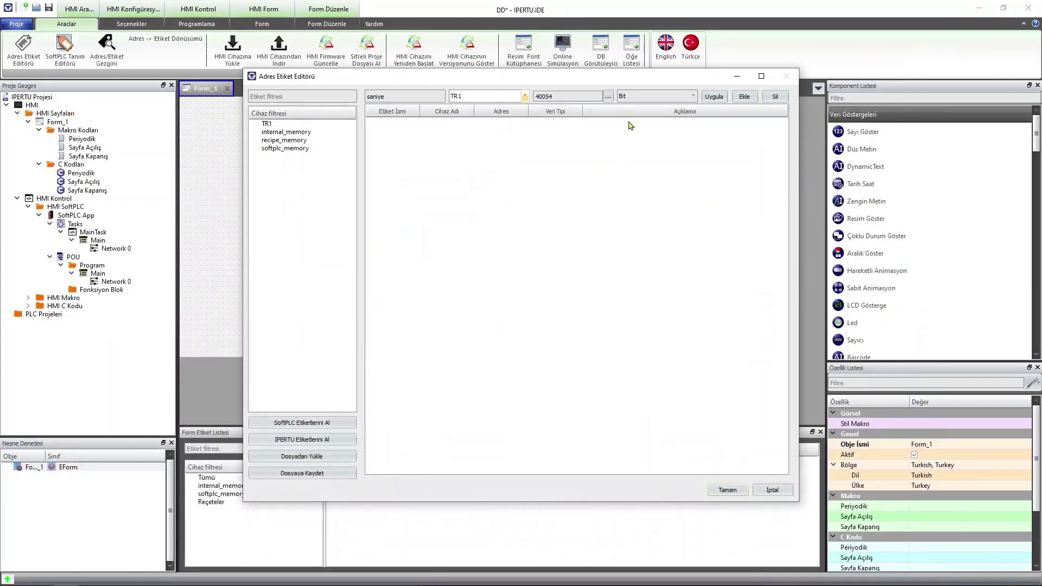
Set the saniye tag's data type to UnsignedInt16, add it to the tag list and confirm the editor.
{"action": "left_click", "coordinate": [694, 98]}
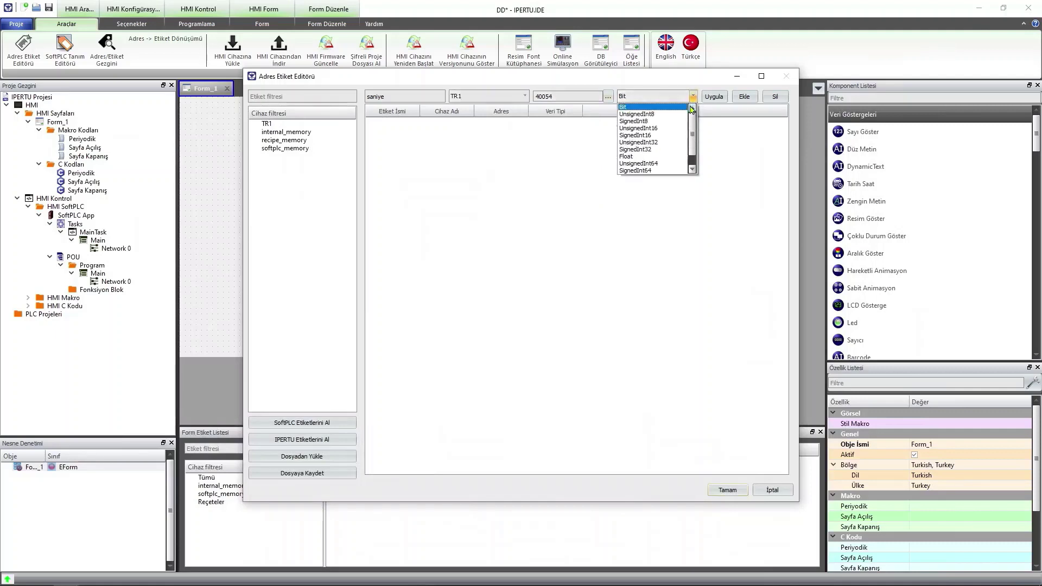
{"action": "left_click", "coordinate": [667, 129]}
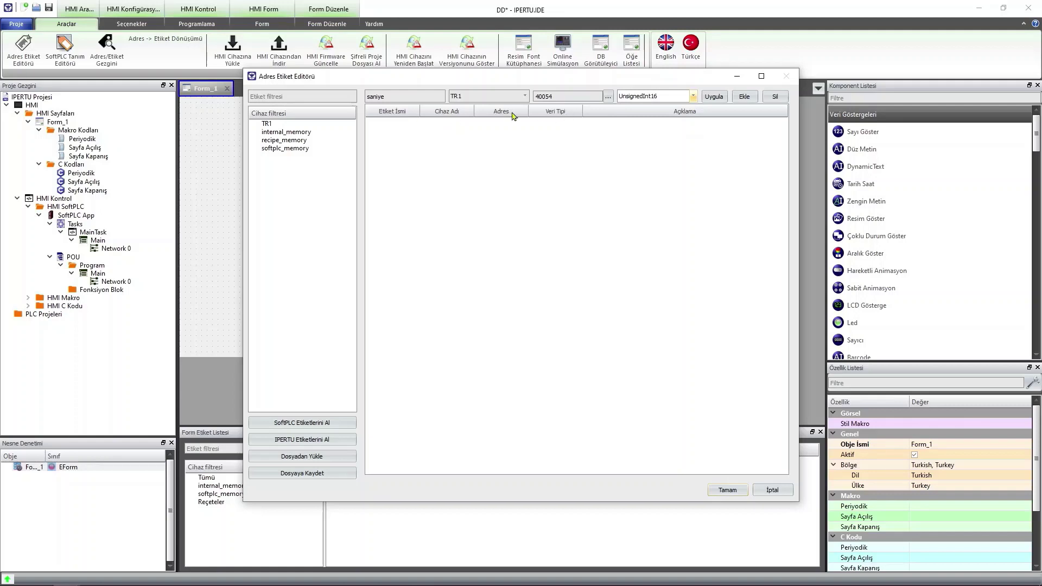
{"action": "left_click", "coordinate": [745, 97]}
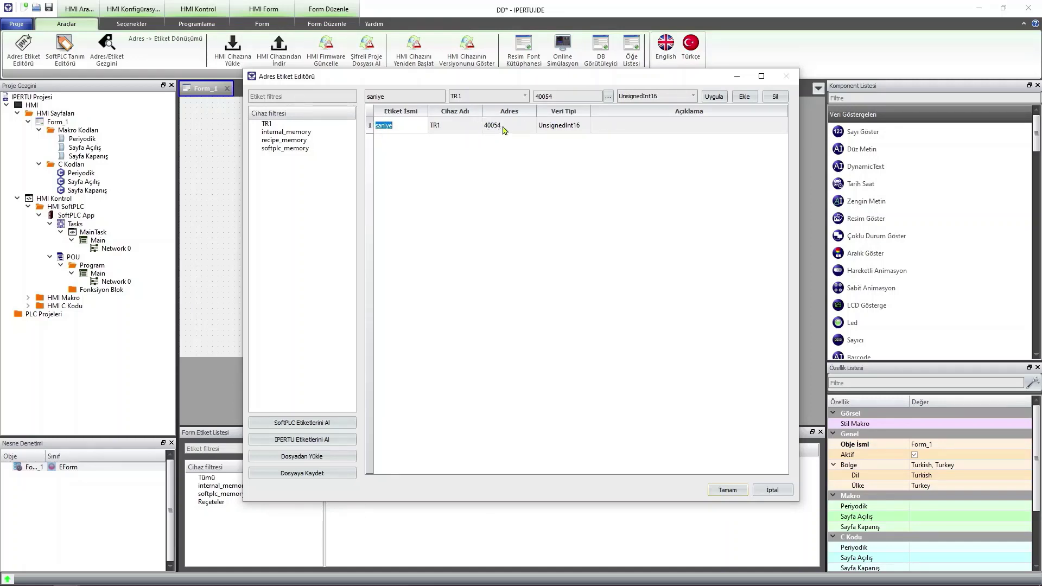
{"action": "left_click", "coordinate": [729, 494]}
Place an enlarged Sayı Göster number display in the upper middle of Form_1 and set its read address to the saniye tag.
{"action": "left_click_drag", "start_coordinate": [868, 133], "coordinate": [397, 177]}
{"action": "left_click_drag", "start_coordinate": [455, 201], "coordinate": [412, 186]}
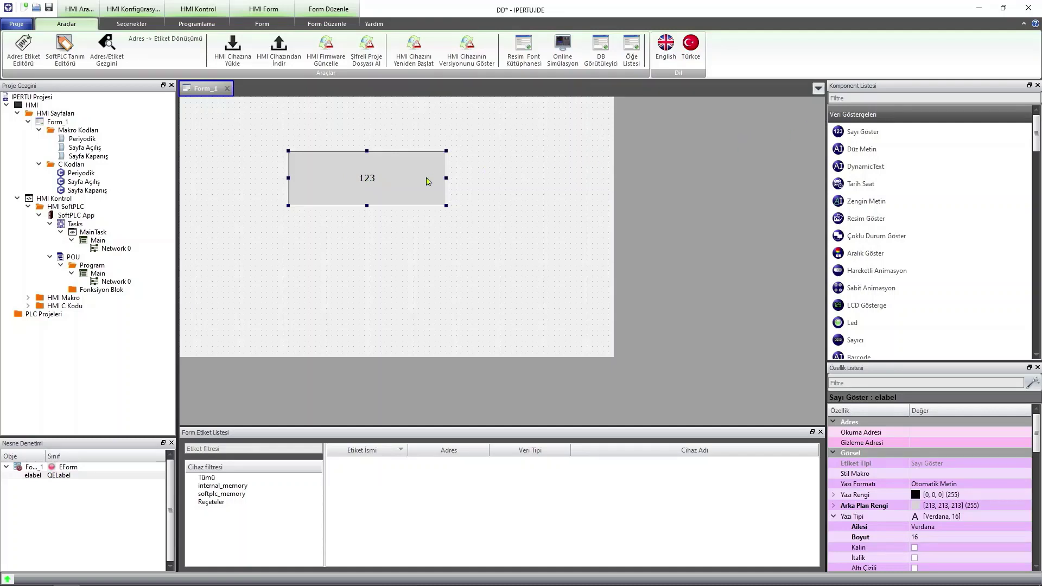
{"action": "left_click", "coordinate": [938, 435]}
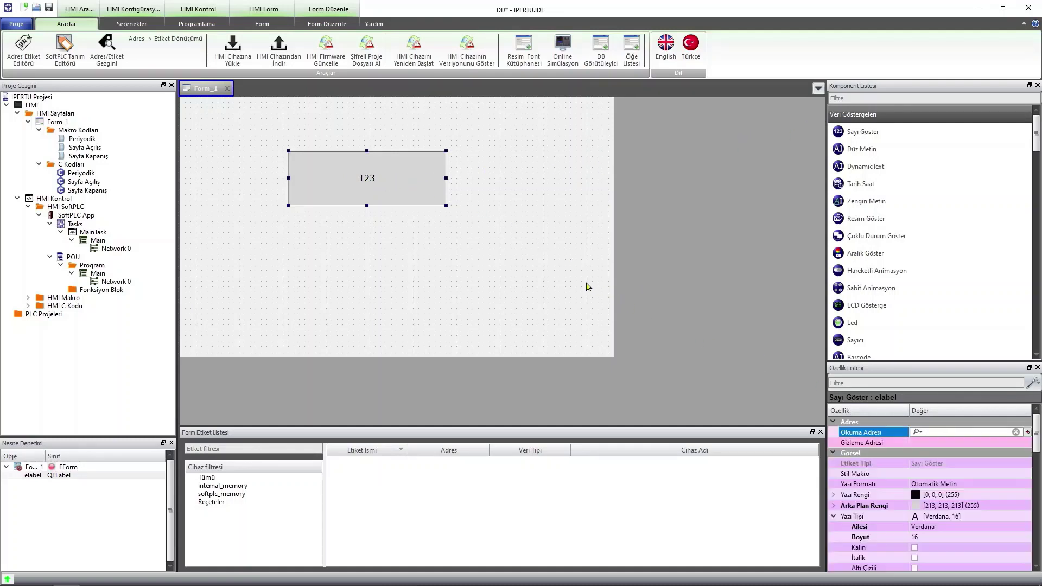
{"action": "left_click", "coordinate": [586, 286]}
{"action": "left_click", "coordinate": [405, 178]}
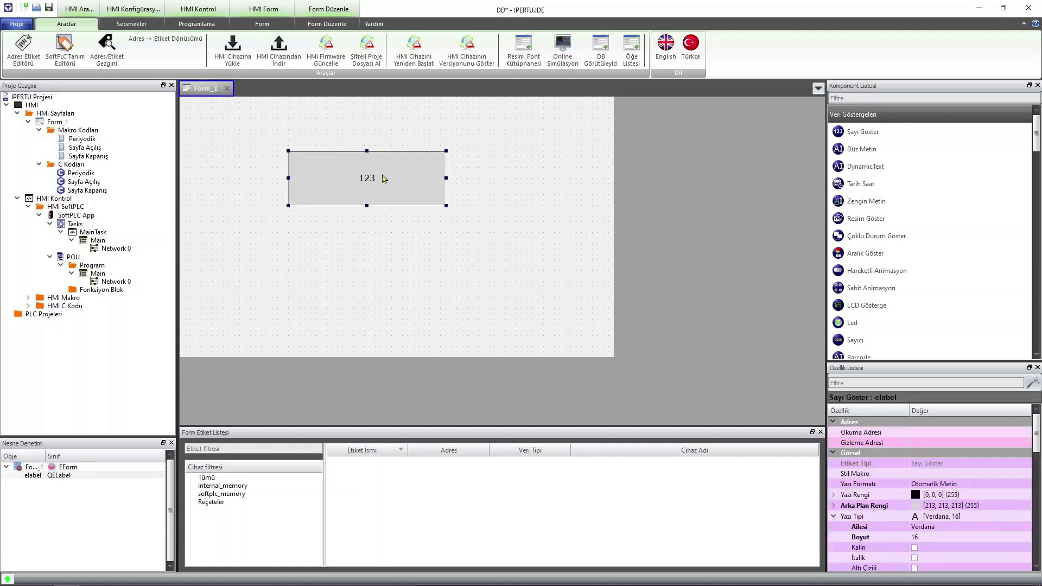
{"action": "left_click", "coordinate": [954, 438]}
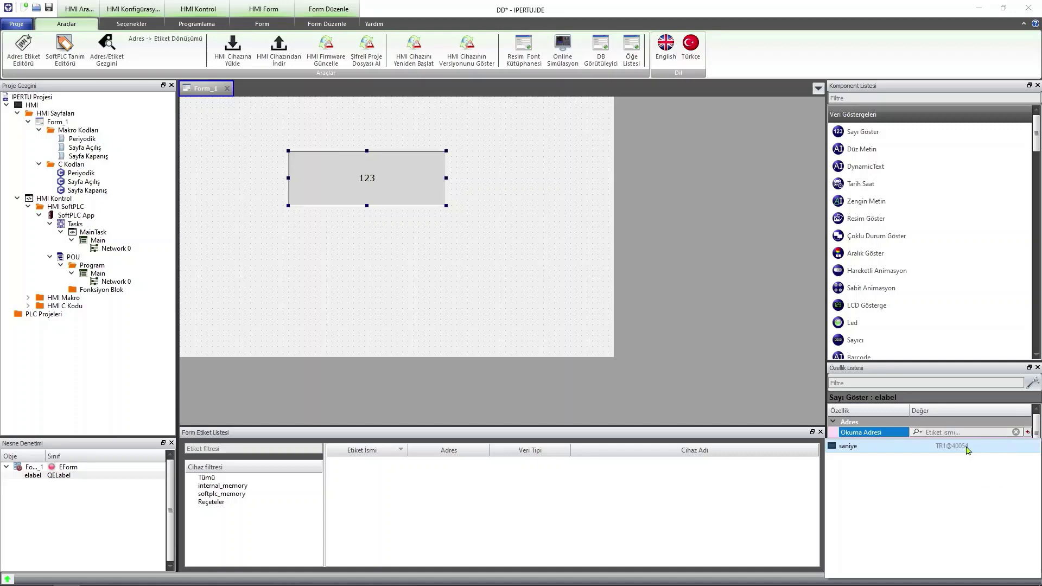
{"action": "left_click", "coordinate": [967, 449]}
{"action": "left_click", "coordinate": [493, 242]}
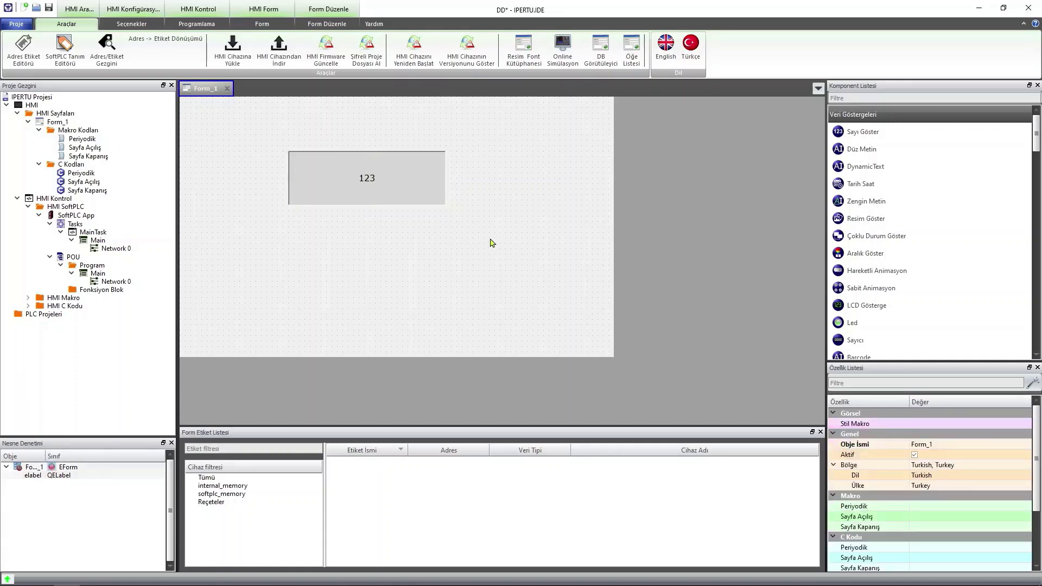
Load the project onto the HMI device and move the number display slightly up and to the right on the form.
{"action": "left_click", "coordinate": [233, 48]}
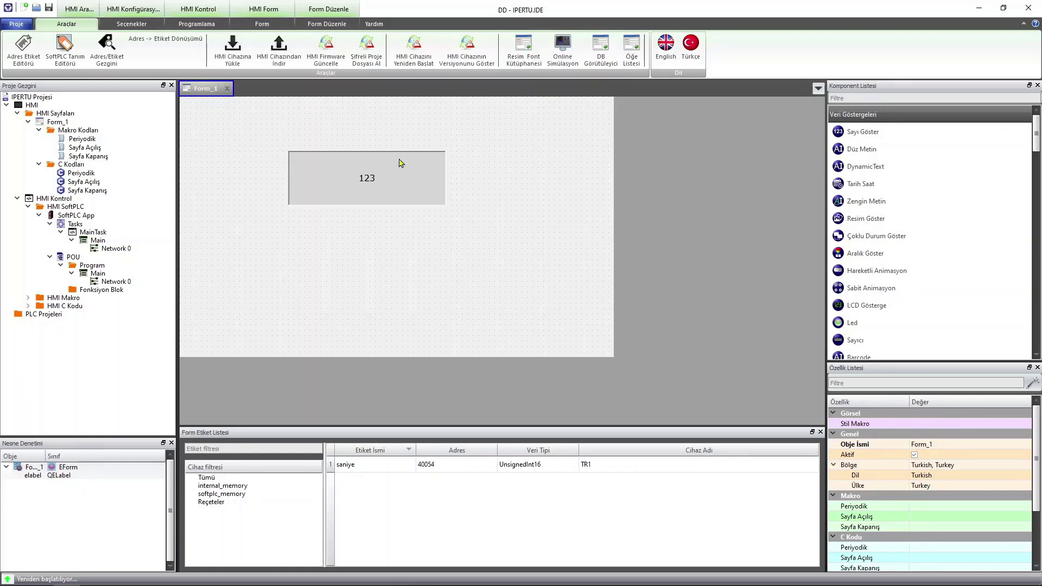
{"action": "left_click_drag", "start_coordinate": [389, 191], "coordinate": [415, 171]}
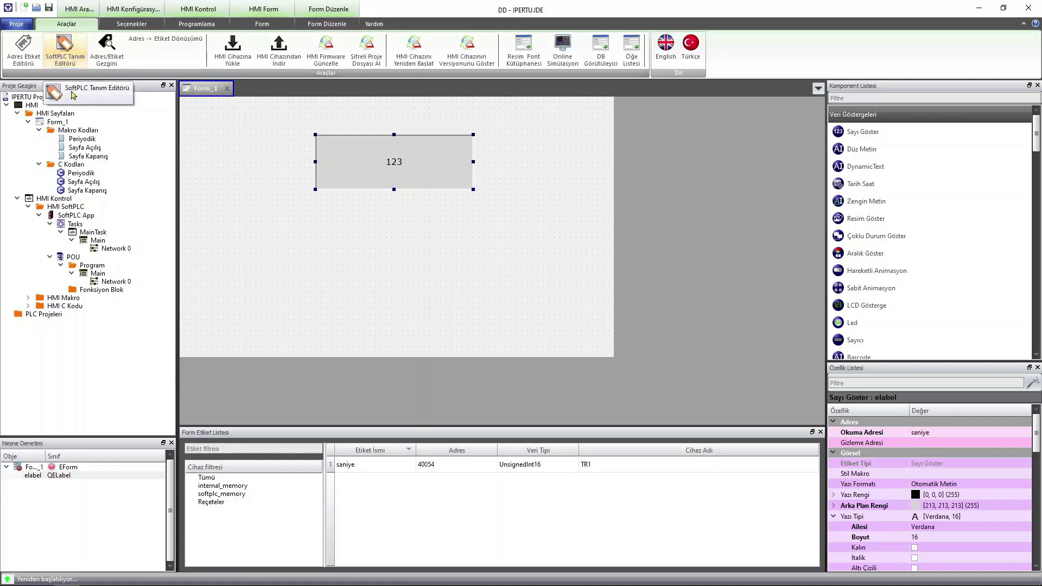
Open the address tag editor and define a tag named man on device TR1.
{"action": "left_click", "coordinate": [26, 52]}
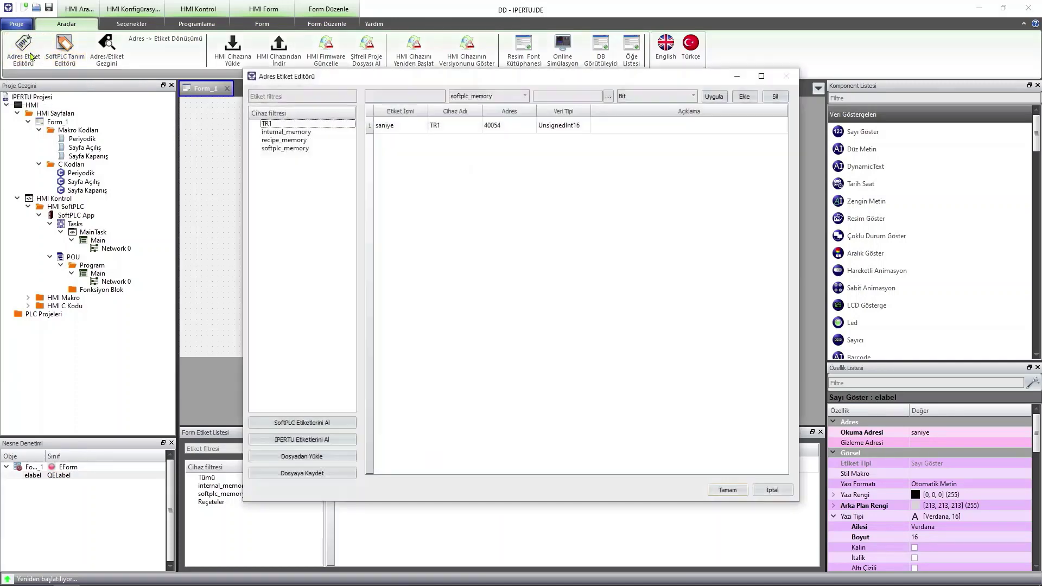
{"action": "left_click", "coordinate": [411, 97]}
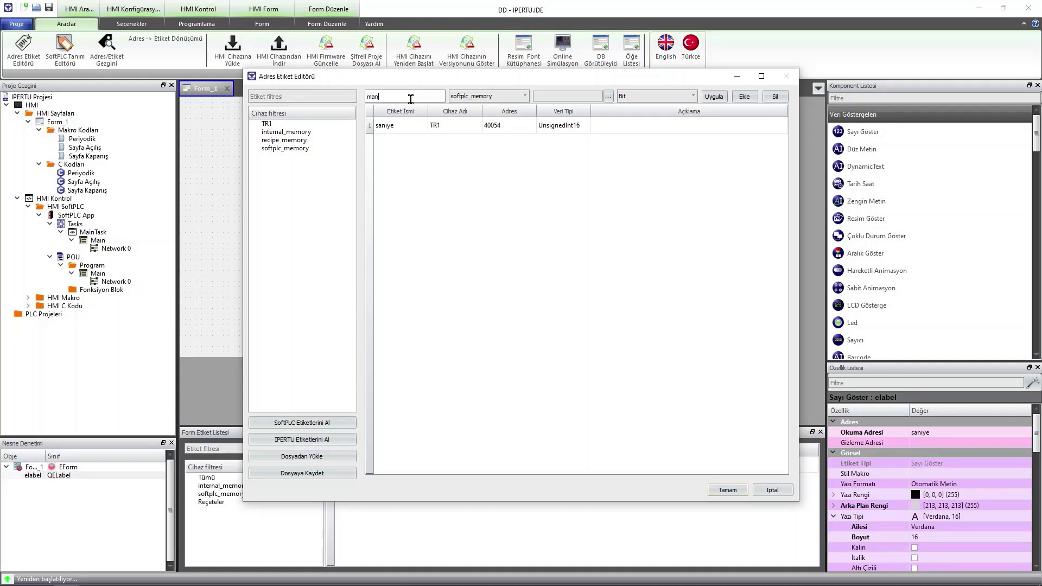
{"action": "left_click", "coordinate": [524, 96]}
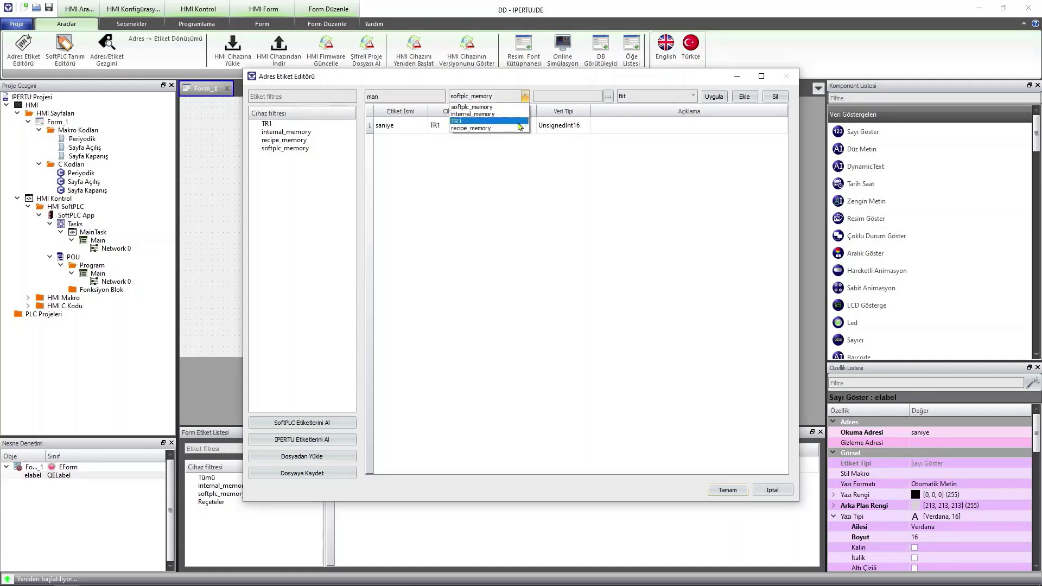
{"action": "left_click", "coordinate": [519, 122]}
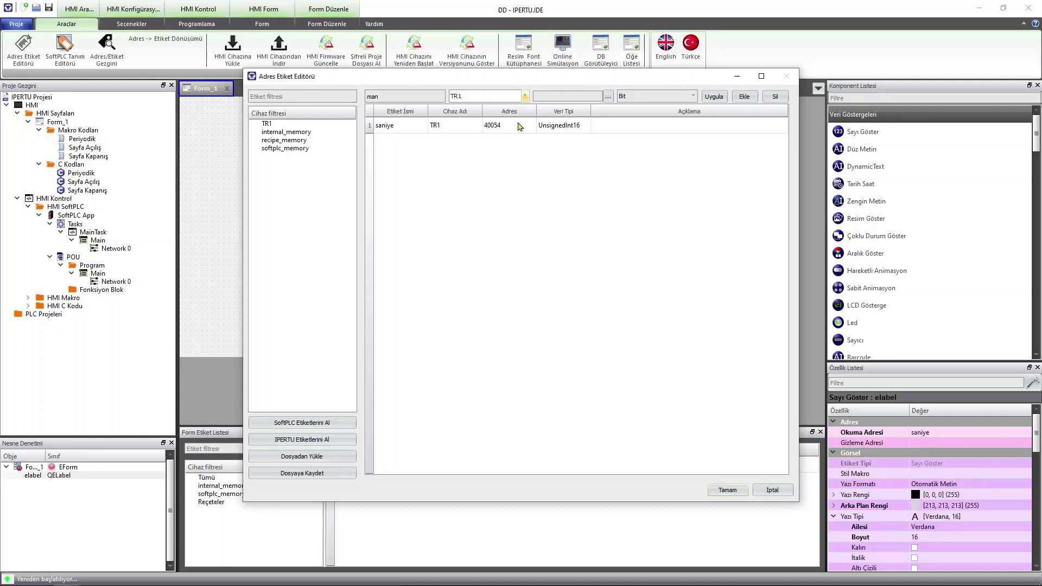
Open the address selection for the man tag and choose device TR1 with device type Holding Bit.
{"action": "left_click", "coordinate": [608, 96]}
{"action": "left_click", "coordinate": [542, 149]}
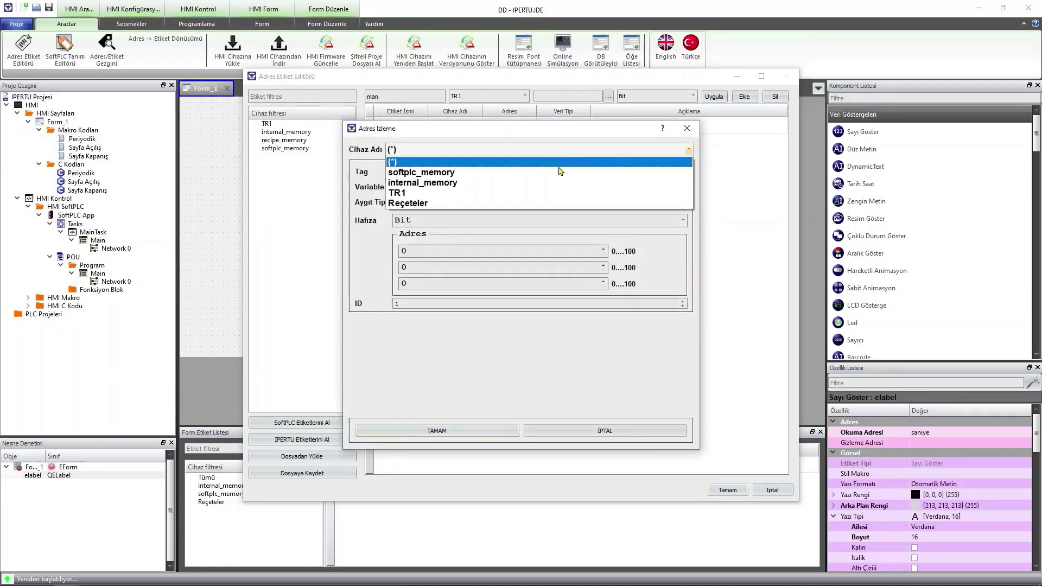
{"action": "left_click", "coordinate": [532, 192]}
{"action": "left_click", "coordinate": [530, 175]}
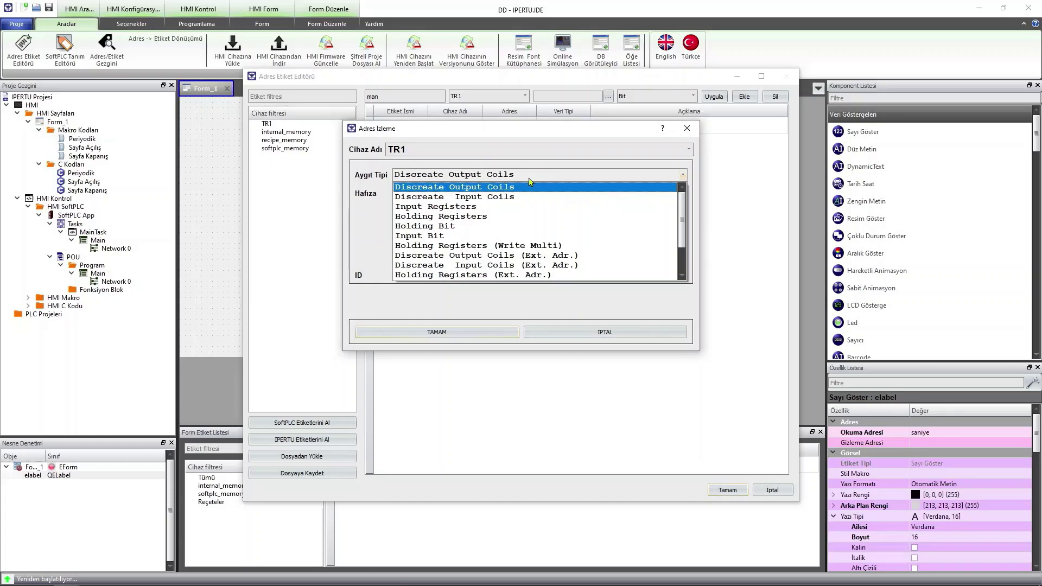
{"action": "left_click", "coordinate": [510, 227]}
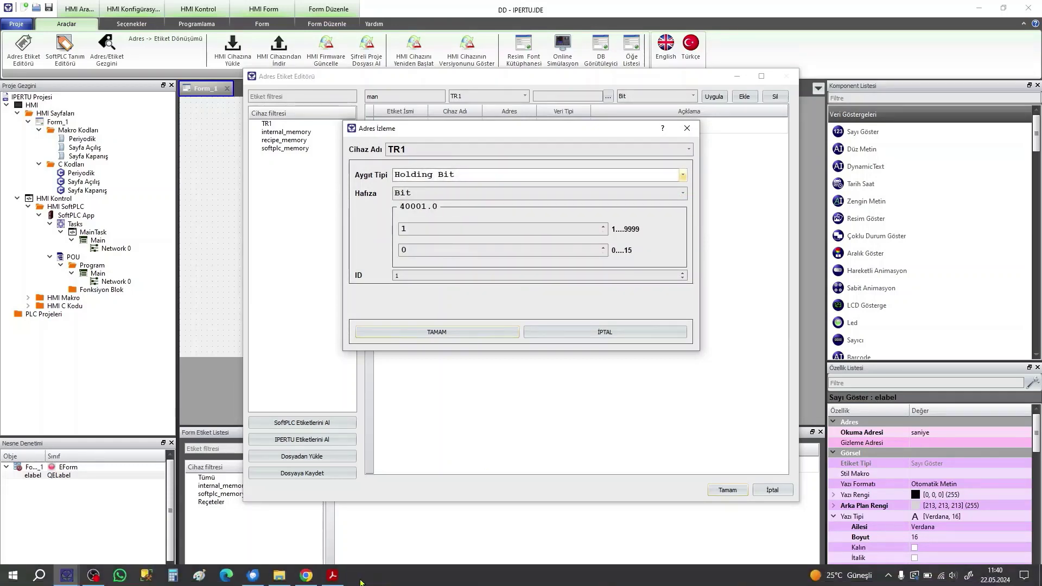
Browse the generator power level and working calendar register tables in the Acrobat PDF manual, and return to IPERTU.IDE.
{"action": "left_click", "coordinate": [333, 576]}
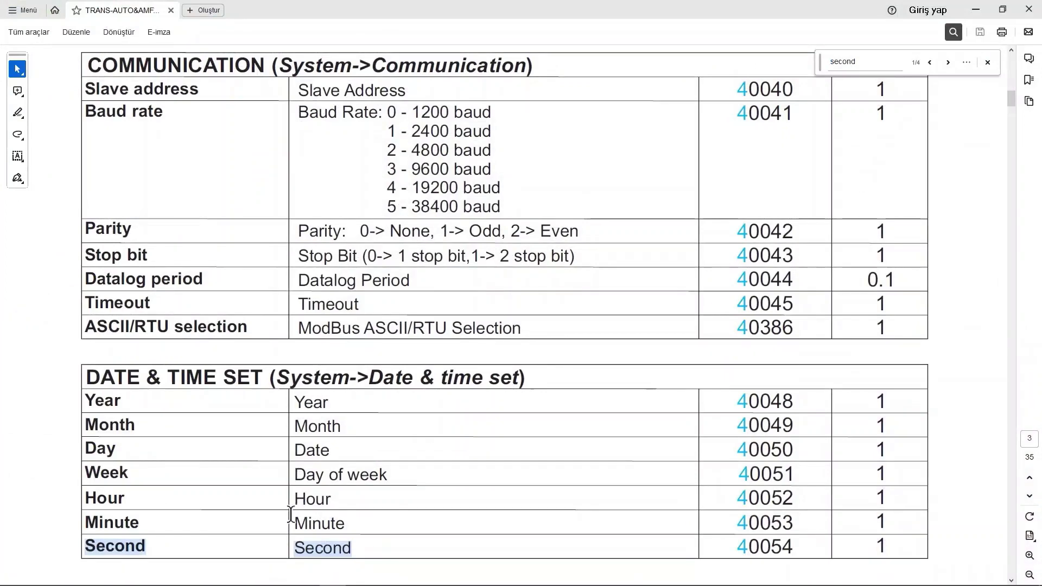
{"action": "scroll", "coordinate": [291, 514], "scroll_direction": "up", "scroll_amount": 10}
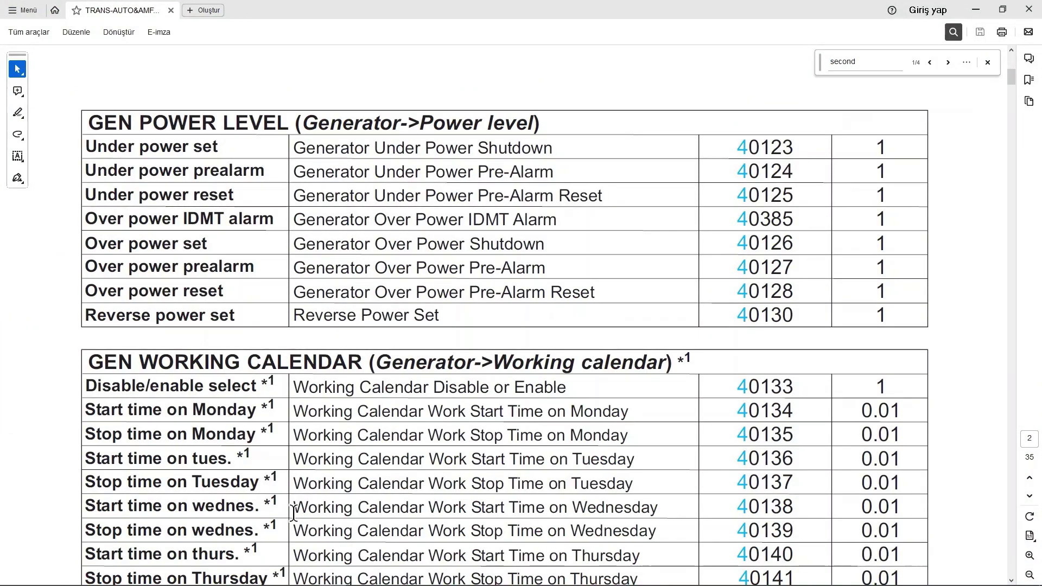
{"action": "scroll", "coordinate": [564, 387], "scroll_direction": "down", "scroll_amount": 3}
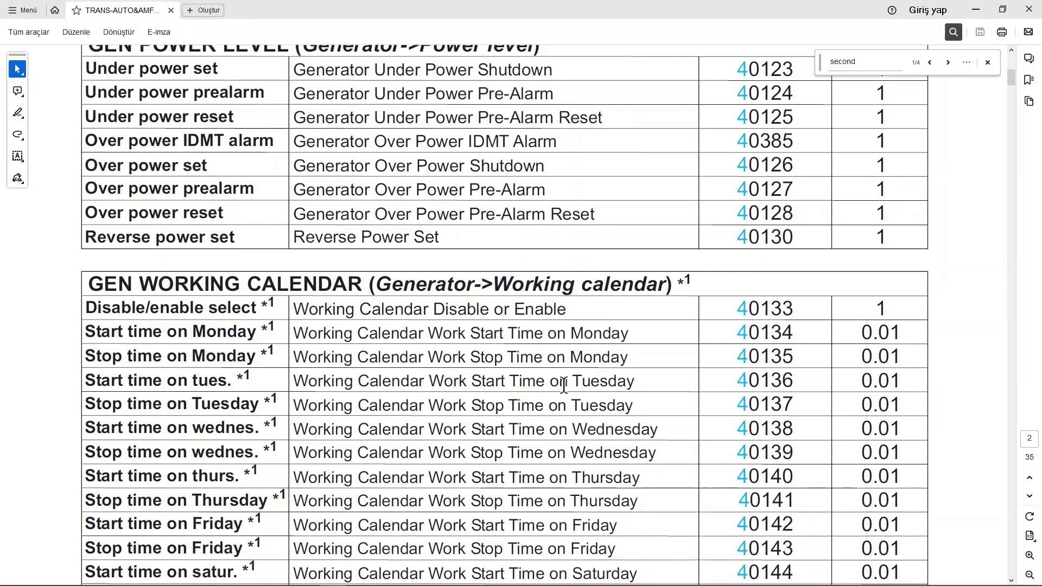
{"action": "scroll", "coordinate": [564, 380], "scroll_direction": "down", "scroll_amount": 4}
{"action": "scroll", "coordinate": [573, 399], "scroll_direction": "up", "scroll_amount": 6}
{"action": "scroll", "coordinate": [573, 399], "scroll_direction": "down", "scroll_amount": 2}
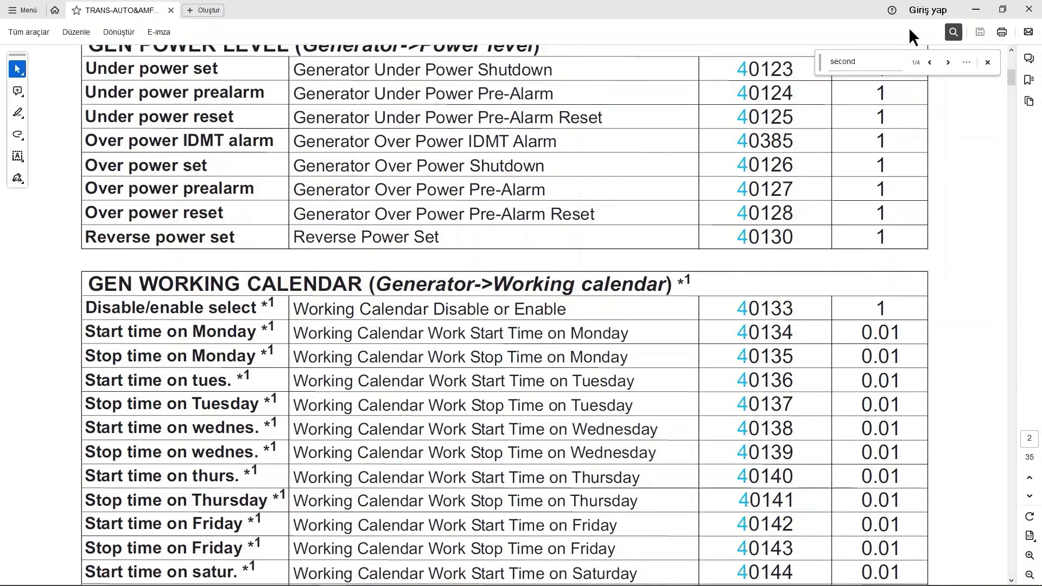
{"action": "left_click", "coordinate": [1029, 10]}
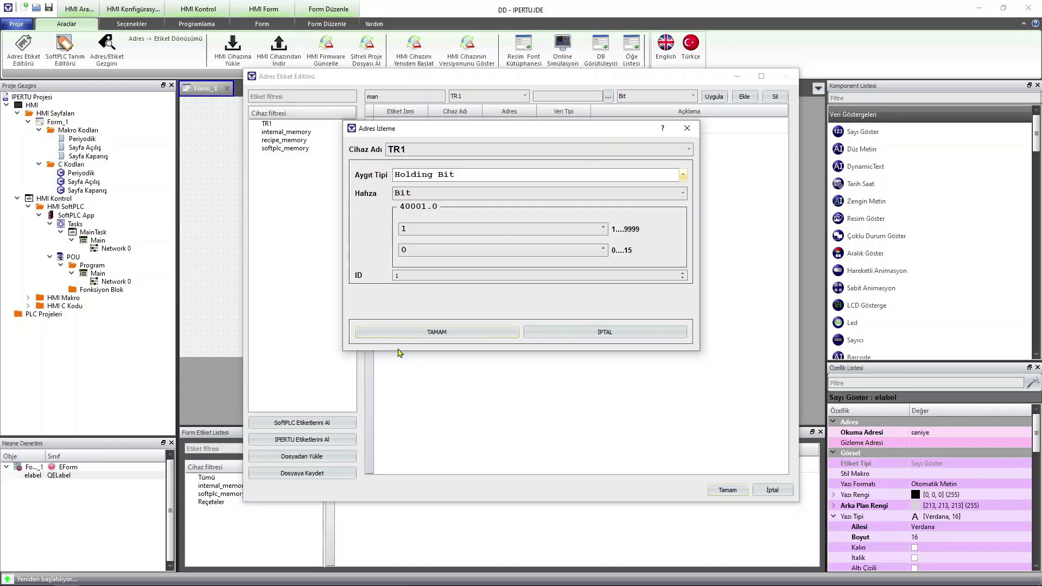
Set the man tag's Holding Bit address to register 761, bit 6, and confirm the address.
{"action": "left_click_drag", "start_coordinate": [449, 233], "coordinate": [368, 234]}
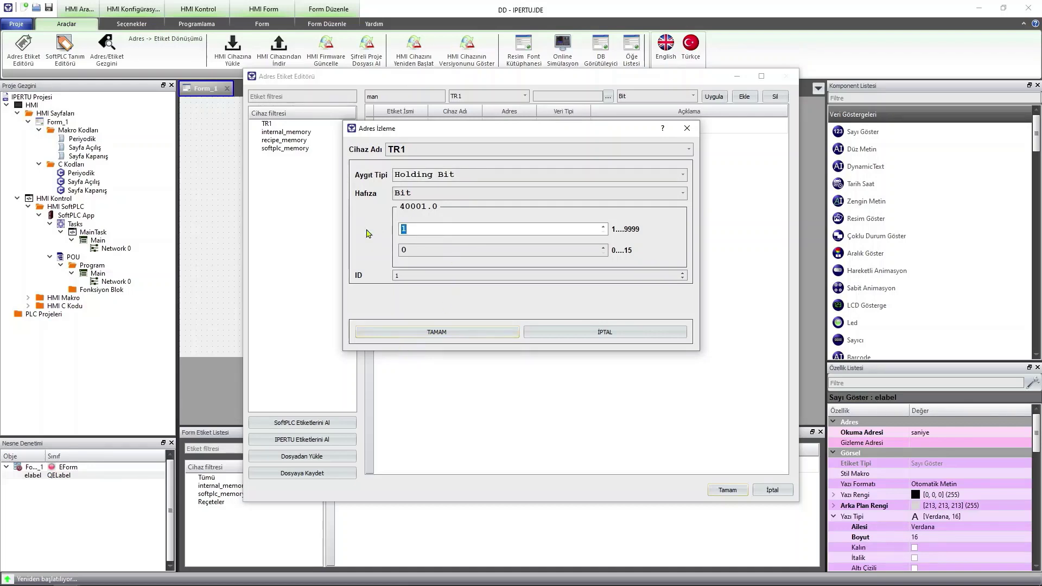
{"action": "type", "text": "761"}
{"action": "left_click_drag", "start_coordinate": [429, 249], "coordinate": [392, 261]}
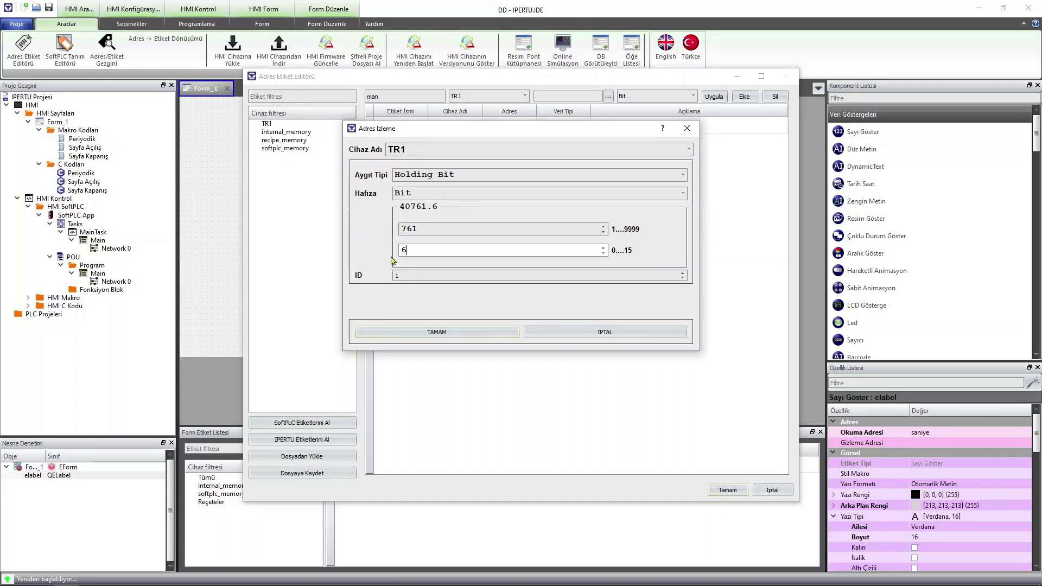
{"action": "left_click", "coordinate": [453, 332]}
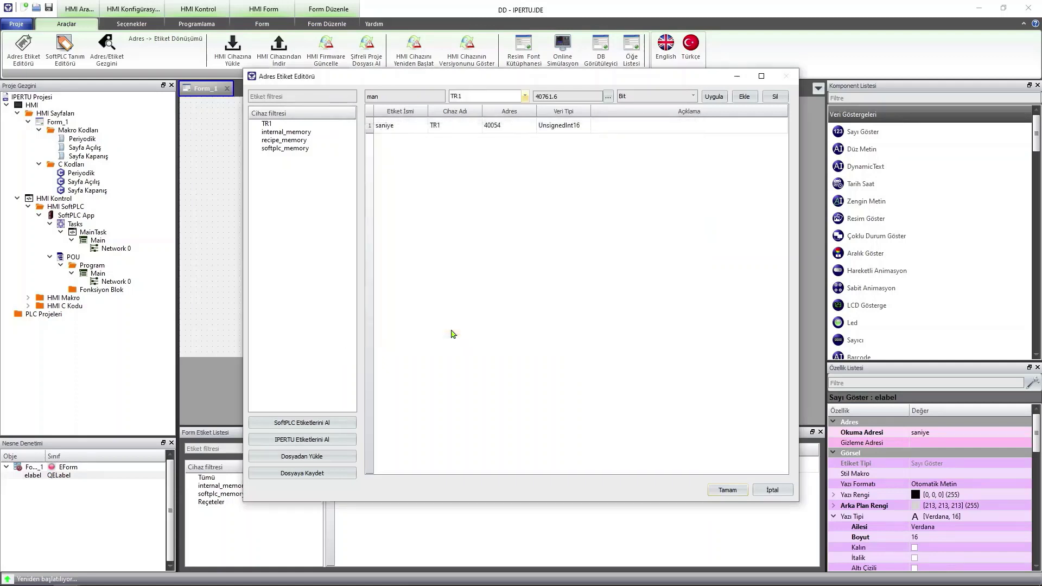
Set the man tag's data type to UnsignedInt16 and add it to the tag list.
{"action": "left_click", "coordinate": [694, 97]}
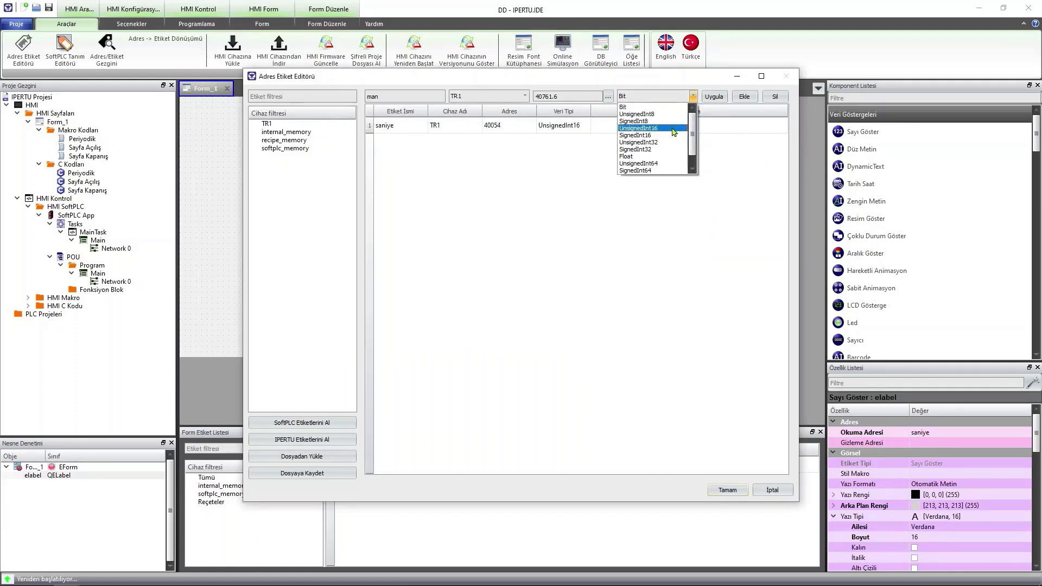
{"action": "left_click", "coordinate": [632, 125]}
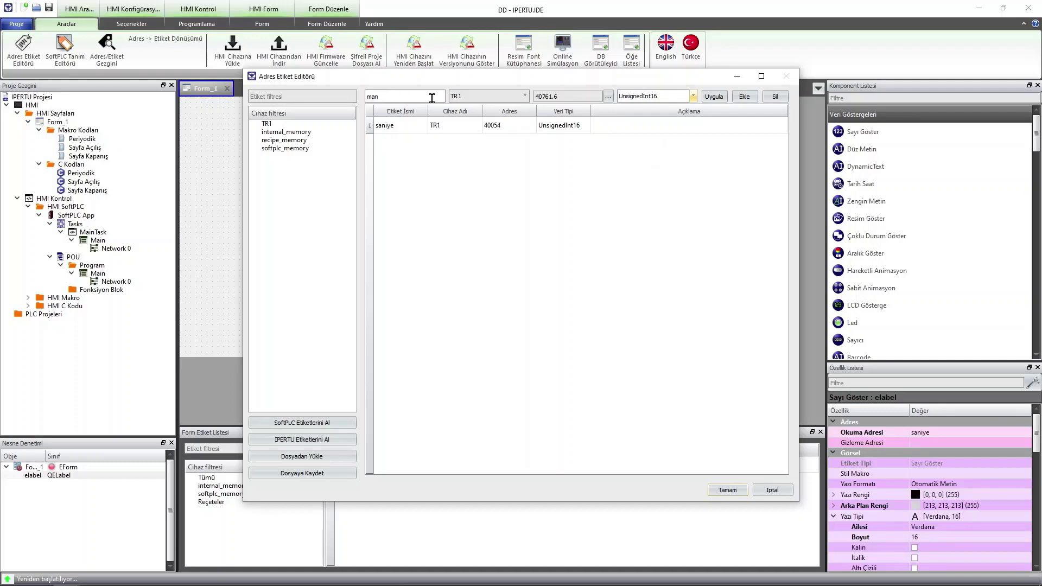
{"action": "left_click", "coordinate": [745, 96]}
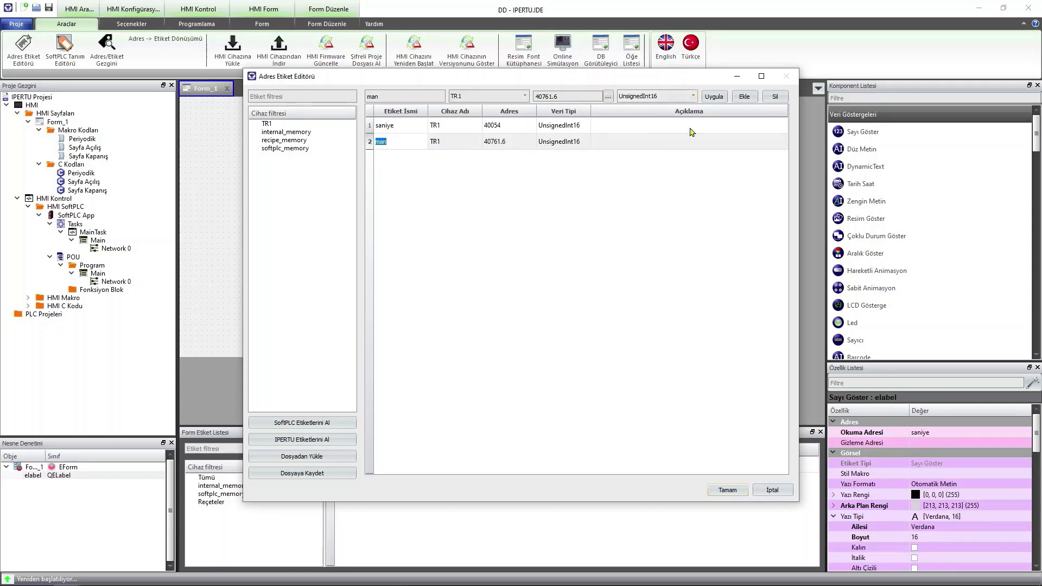
Add another tag based on man to the list and rename it auto.
{"action": "left_click", "coordinate": [744, 97]}
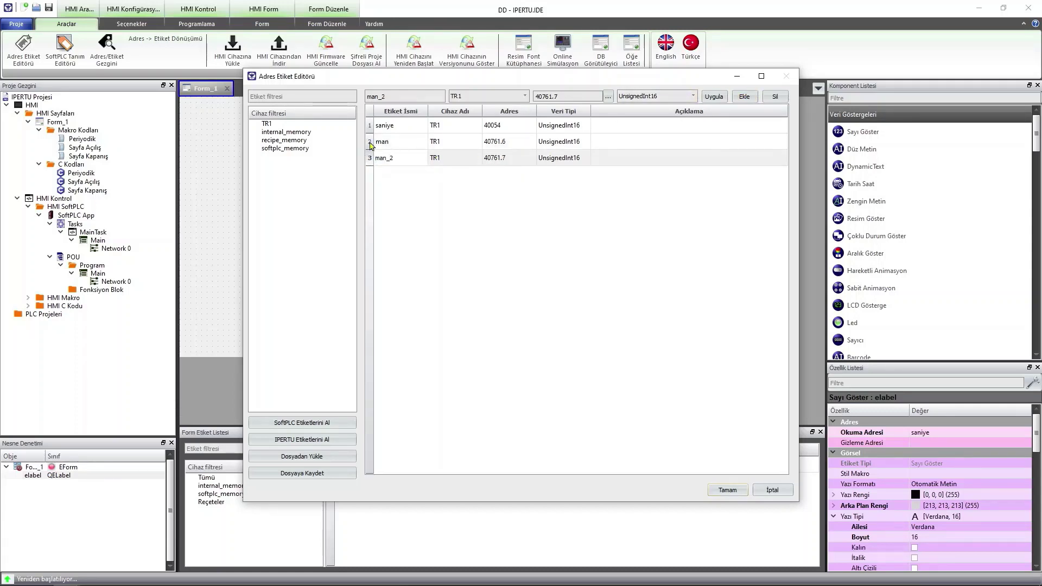
{"action": "double_click", "coordinate": [403, 158]}
{"action": "type", "text": "auto"}
{"action": "left_click", "coordinate": [517, 211]}
Set the bit number of the auto tag's address to 4 and confirm the tag editor.
{"action": "double_click", "coordinate": [514, 158]}
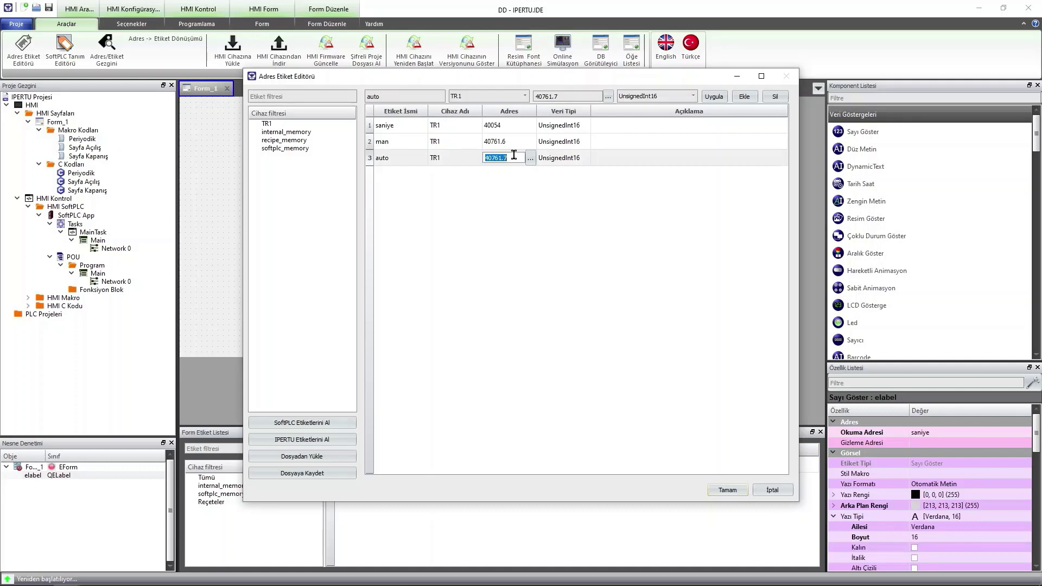
{"action": "left_click", "coordinate": [530, 158]}
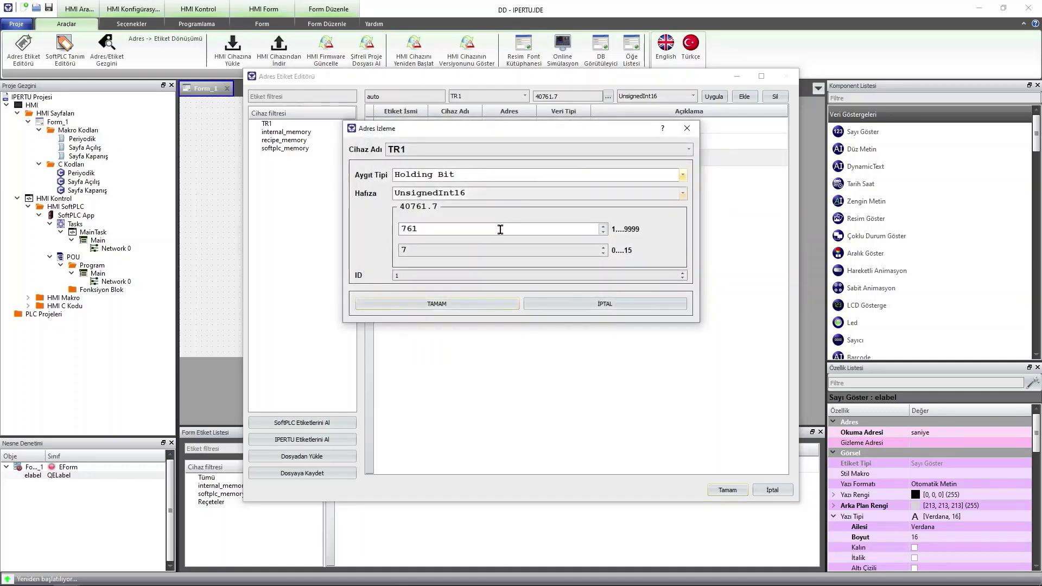
{"action": "left_click", "coordinate": [455, 251]}
{"action": "left_click_drag", "start_coordinate": [456, 252], "coordinate": [394, 254]}
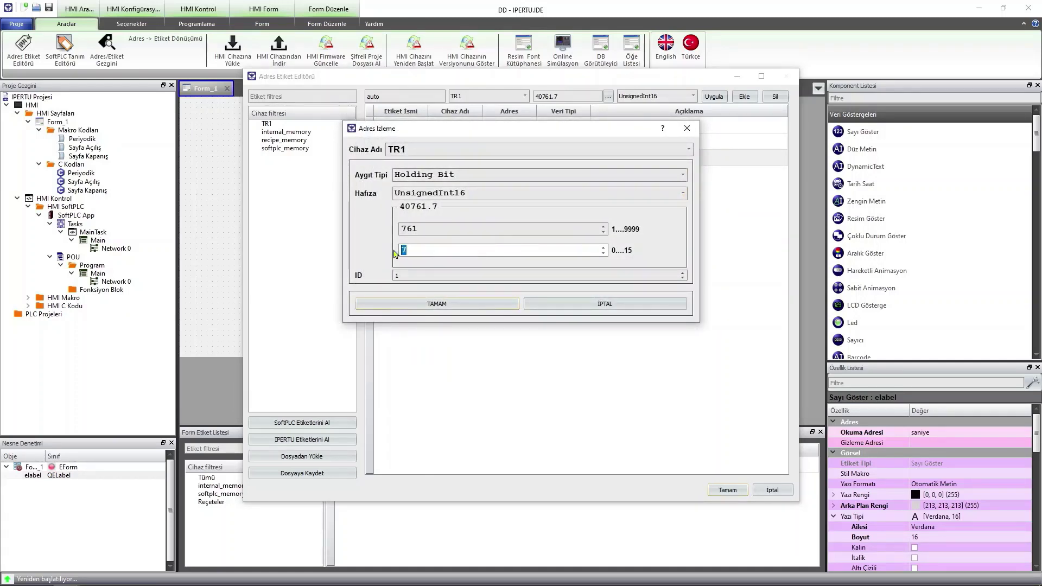
{"action": "type", "text": "4"}
{"action": "left_click", "coordinate": [464, 305]}
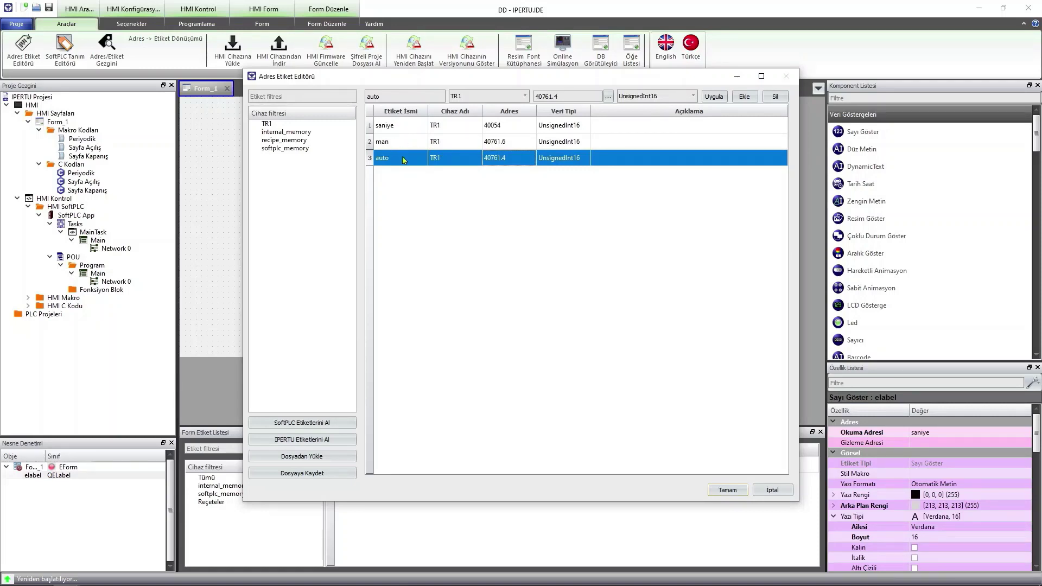
{"action": "left_click", "coordinate": [727, 491]}
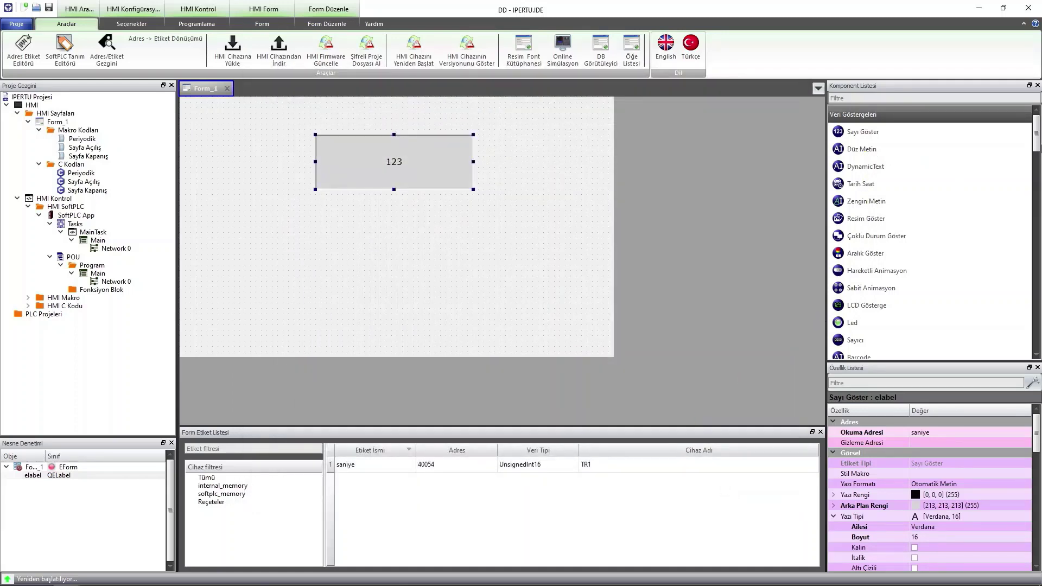
Place a Push Buton on the form, below and to the left of the number display.
{"action": "scroll", "coordinate": [1040, 138], "scroll_direction": "down", "scroll_amount": 3}
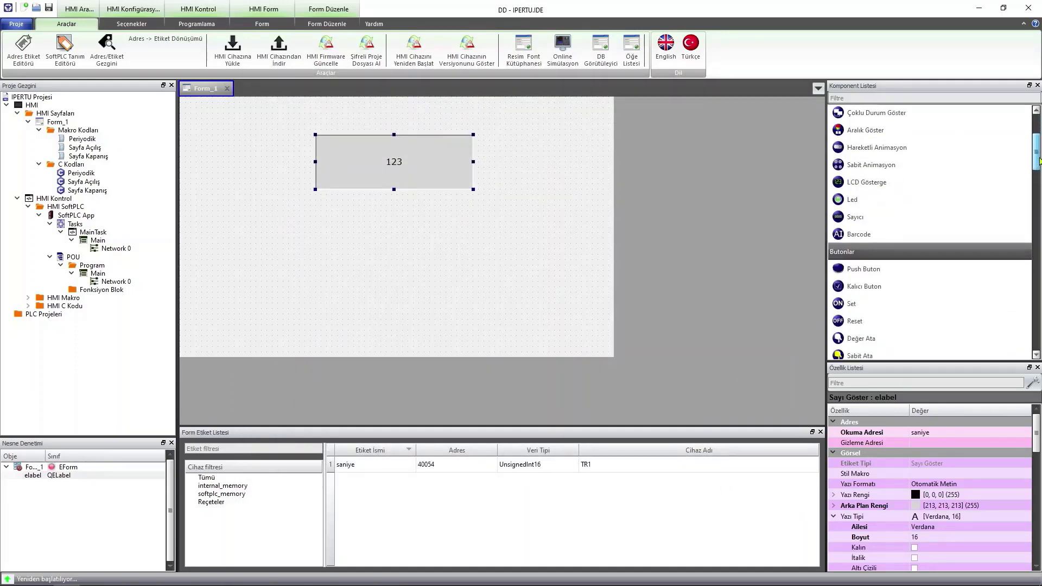
{"action": "left_click_drag", "start_coordinate": [863, 265], "coordinate": [257, 265]}
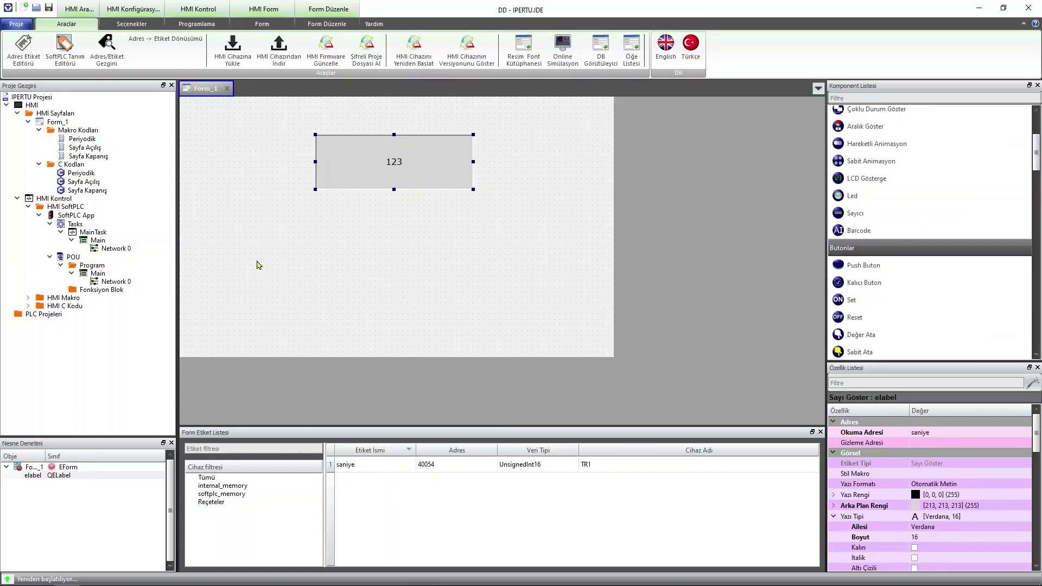
{"action": "right_click", "coordinate": [257, 270]}
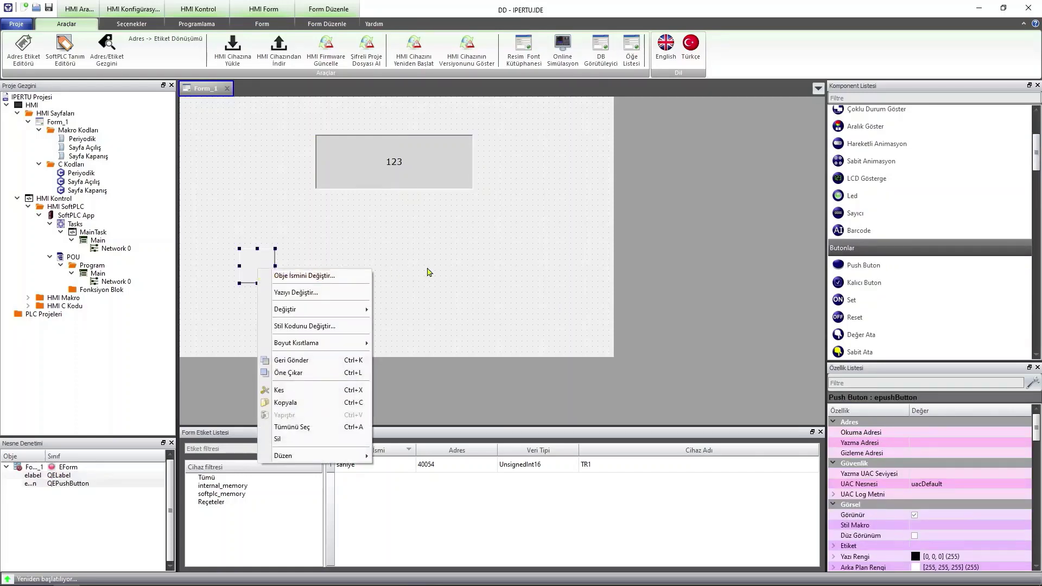
{"action": "left_click", "coordinate": [299, 247]}
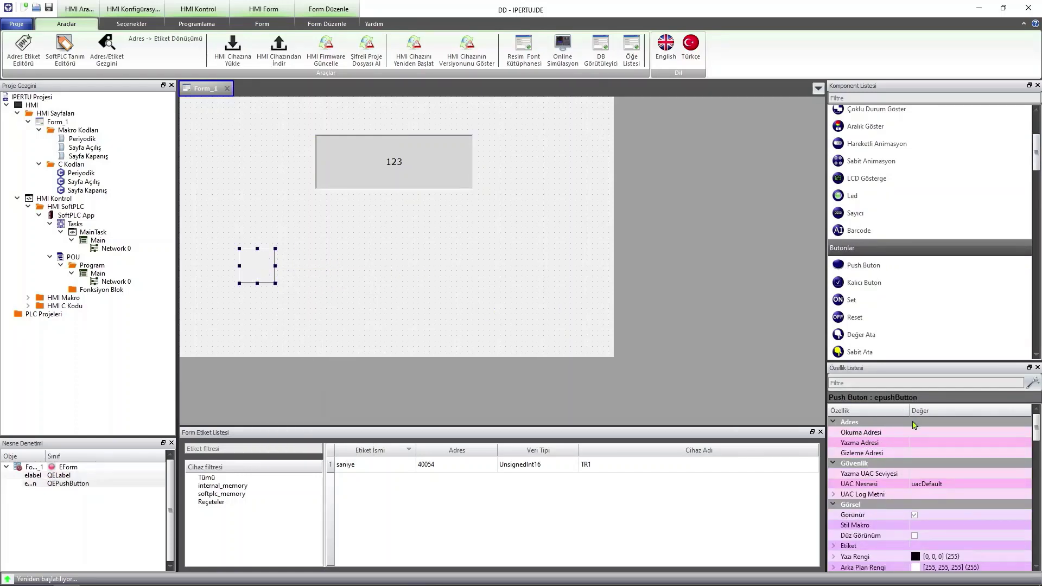
Set the write address (Yazma Adresi) of the new push button to the man tag.
{"action": "left_click", "coordinate": [944, 443]}
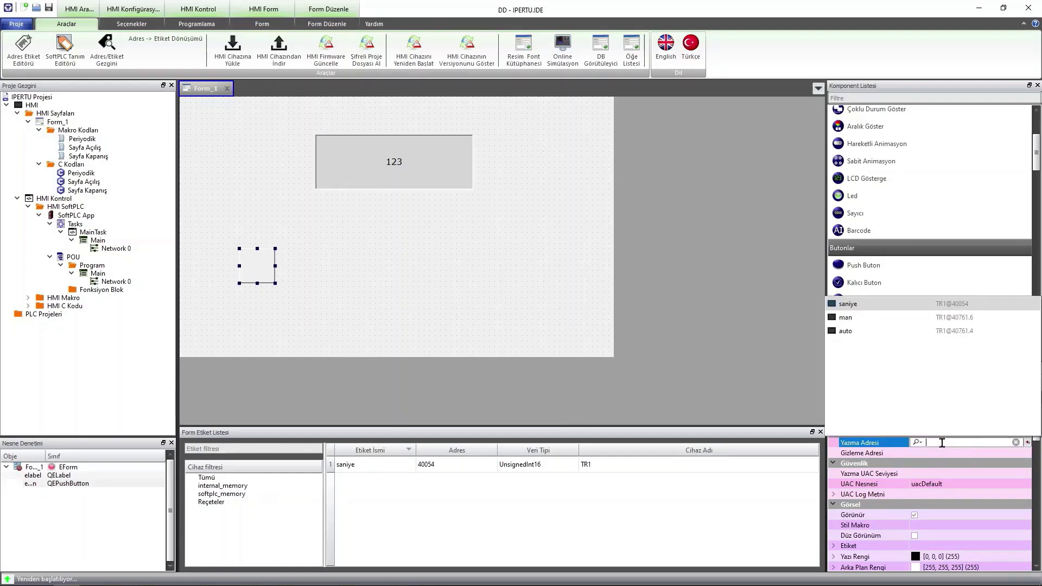
{"action": "left_click", "coordinate": [867, 318]}
{"action": "left_click", "coordinate": [335, 281]}
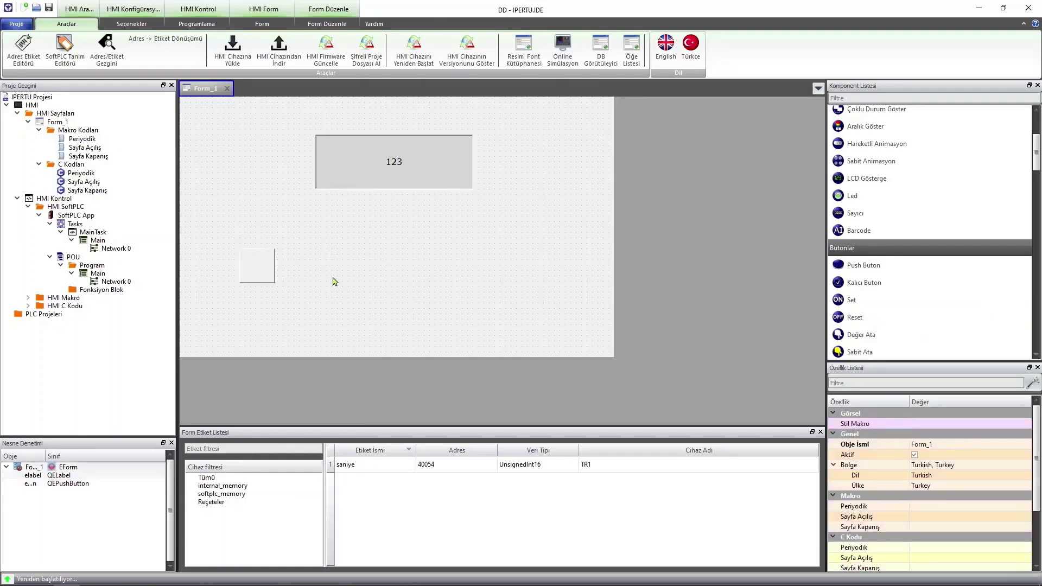
Place a second Push Buton below and to the right of the number display and set its write address to auto.
{"action": "left_click_drag", "start_coordinate": [879, 267], "coordinate": [417, 251]}
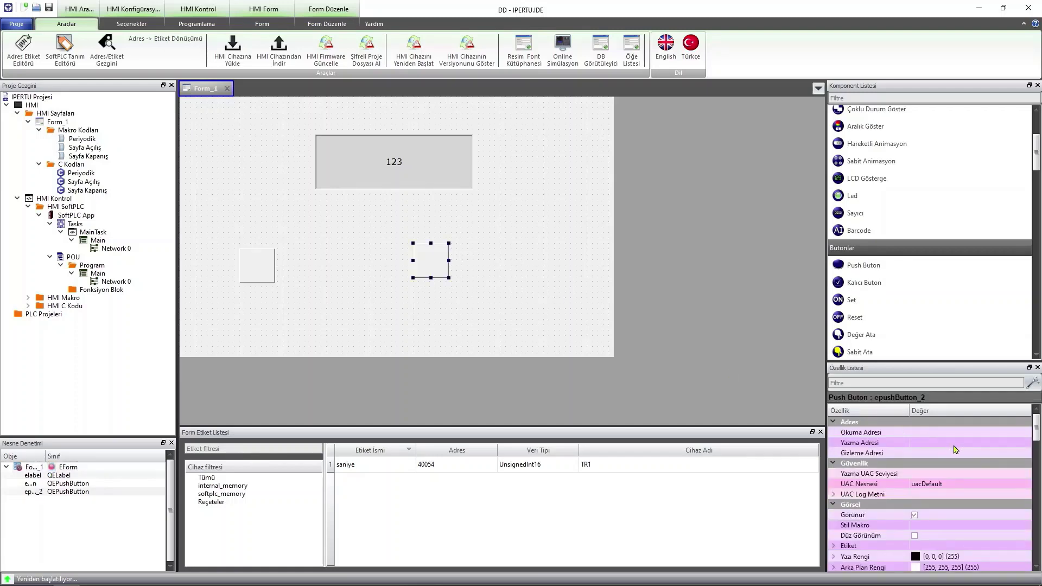
{"action": "left_click", "coordinate": [955, 445]}
{"action": "left_click", "coordinate": [860, 334]}
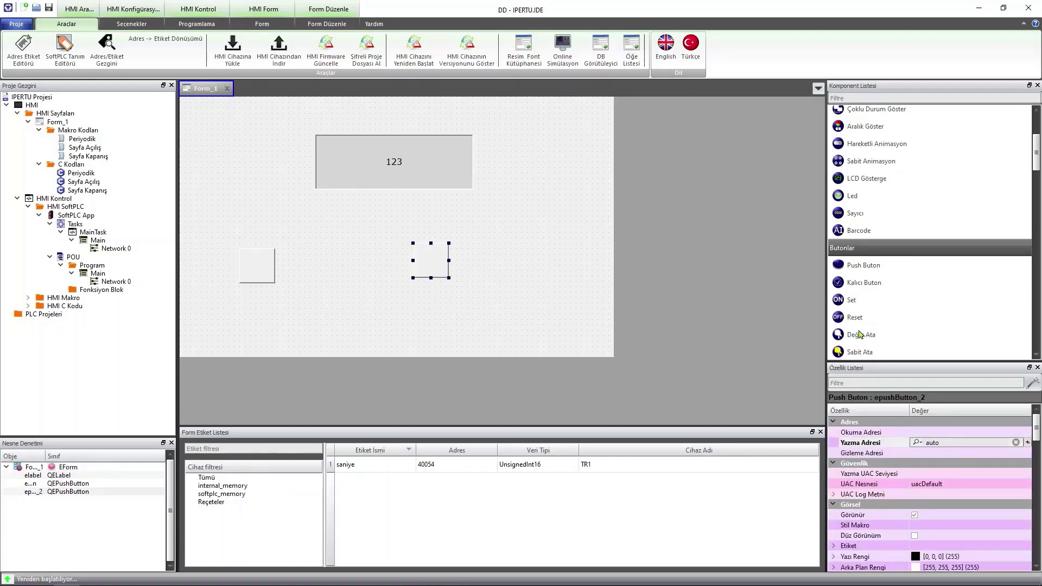
{"action": "left_click", "coordinate": [498, 244]}
Add a Düz Metin label above the first push button and set its text to man.
{"action": "left_click_drag", "start_coordinate": [1036, 152], "coordinate": [1036, 132]}
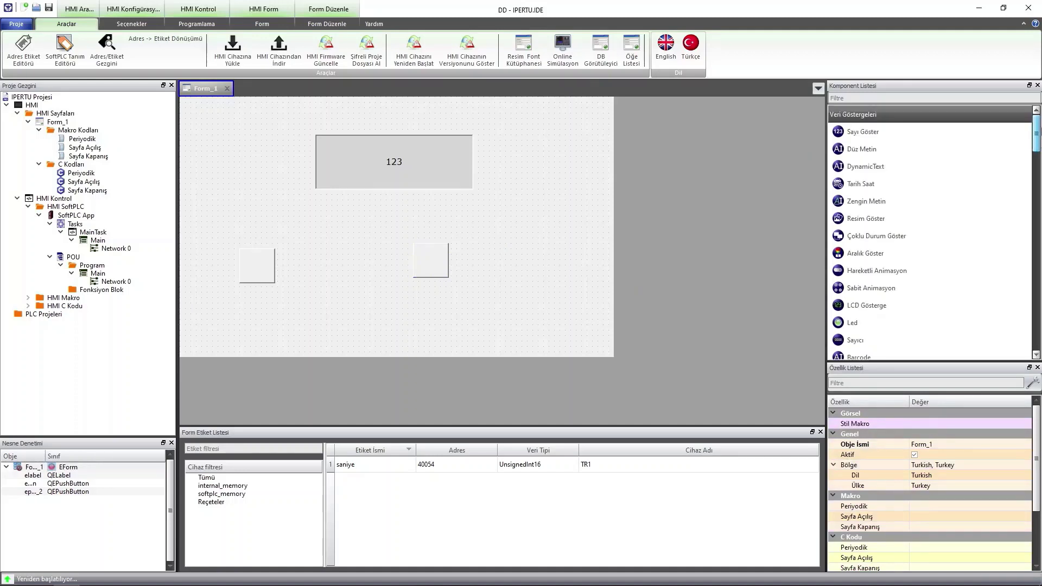
{"action": "left_click_drag", "start_coordinate": [871, 152], "coordinate": [256, 229]}
{"action": "right_click", "coordinate": [256, 227]}
{"action": "left_click", "coordinate": [289, 250]}
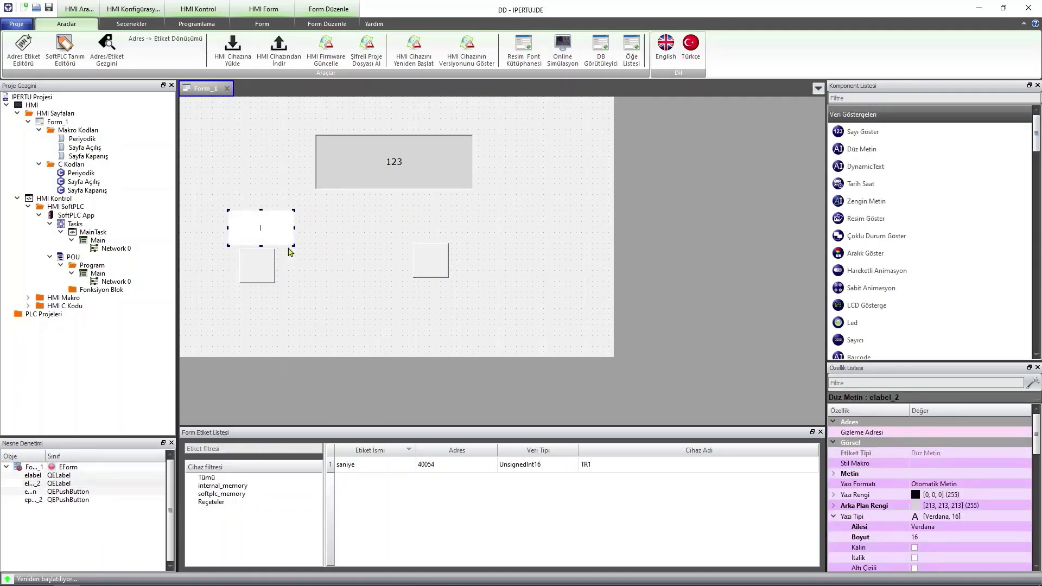
{"action": "type", "text": "man"}
{"action": "left_click", "coordinate": [346, 270]}
Duplicate the man label above the second push button and change the copy's text to auto.
{"action": "left_click_drag", "start_coordinate": [271, 240], "coordinate": [437, 234]}
{"action": "right_click", "coordinate": [434, 230]}
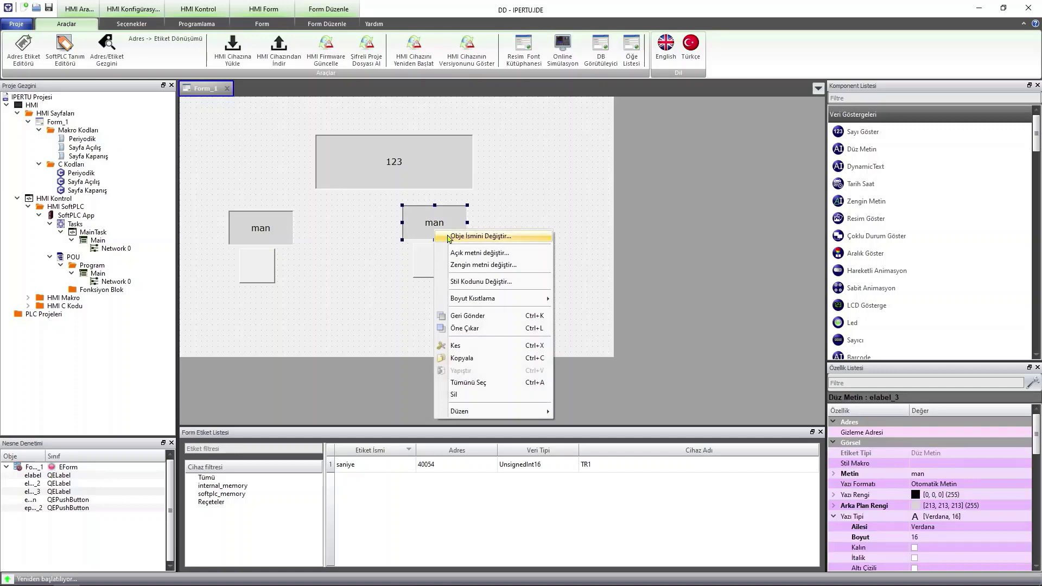
{"action": "left_click", "coordinate": [490, 264]}
{"action": "type", "text": "au"}
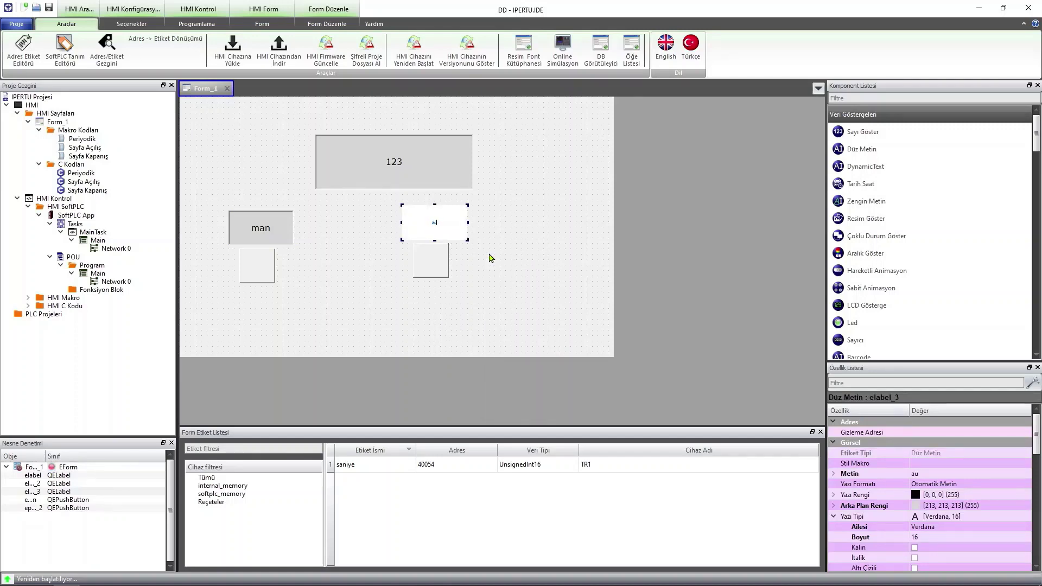
{"action": "type", "text": "to"}
{"action": "left_click", "coordinate": [520, 269]}
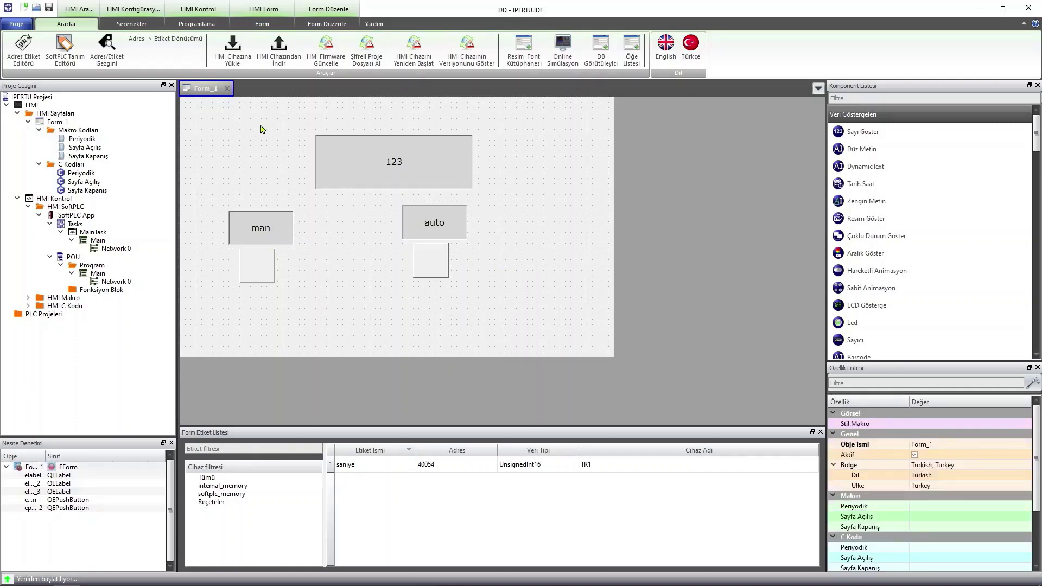
Load the updated project onto the HMI device.
{"action": "left_click", "coordinate": [223, 56]}
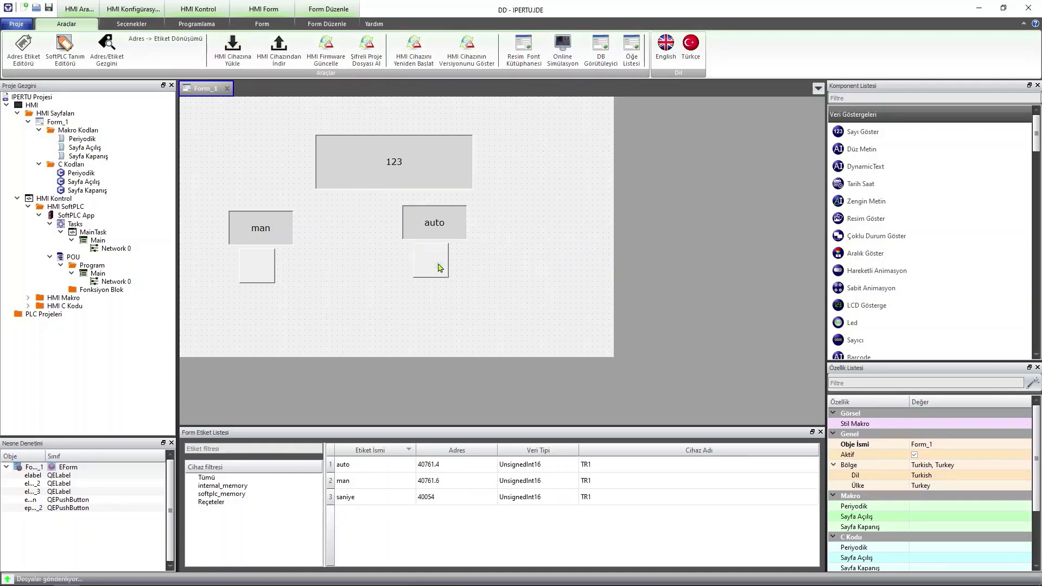